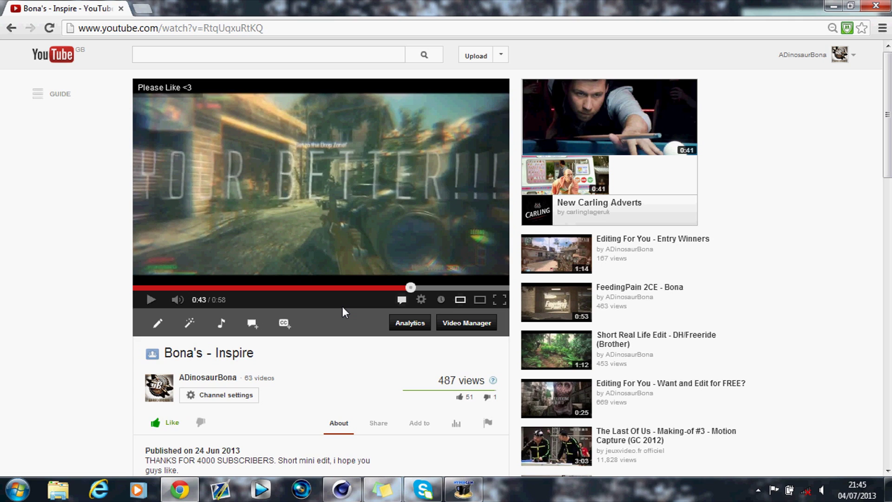
# Step: Play the 'Bona's - Inspire' YouTube video from 0:43 and pause it at 0:47
pyautogui.click(433, 241)
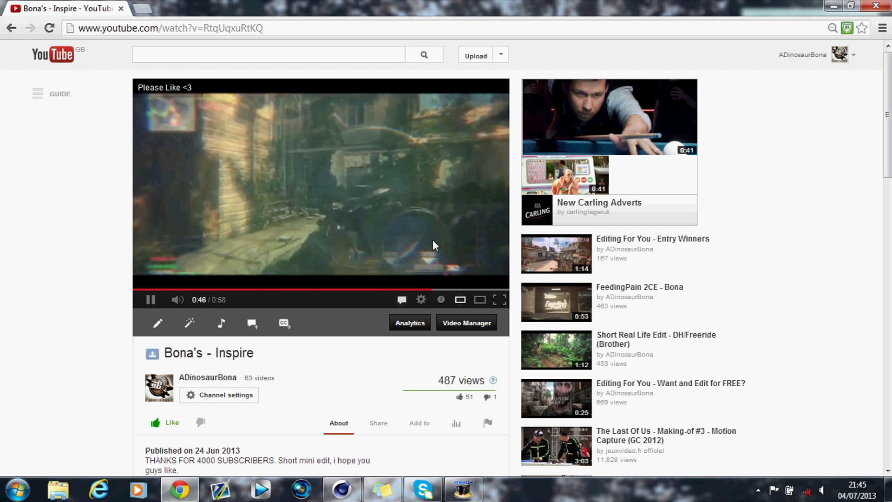
pyautogui.click(160, 299)
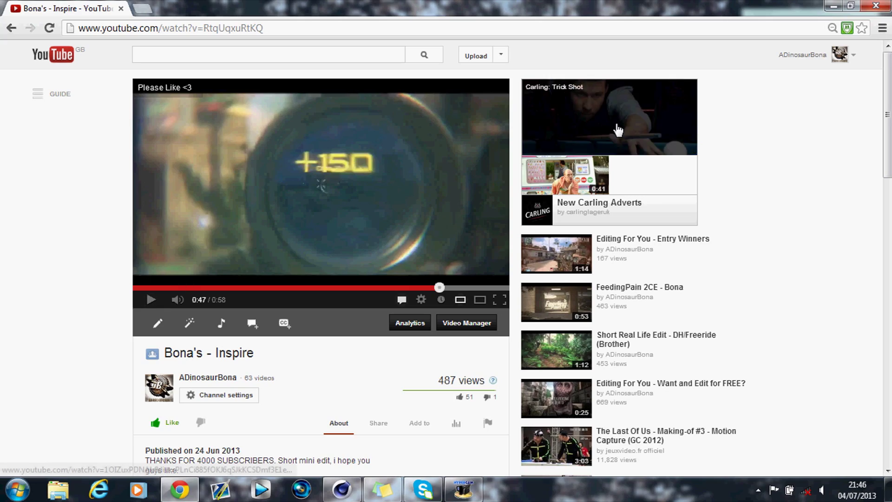
pyautogui.click(887, 7)
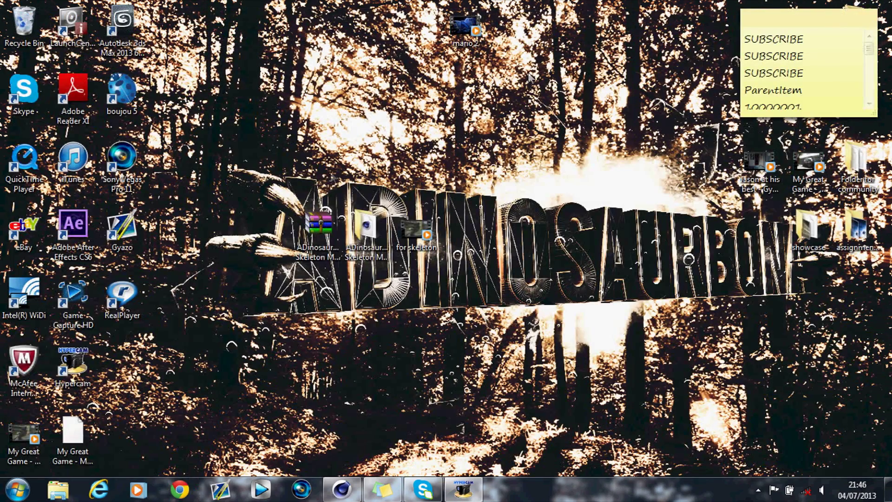
pyautogui.doubleClick(410, 226)
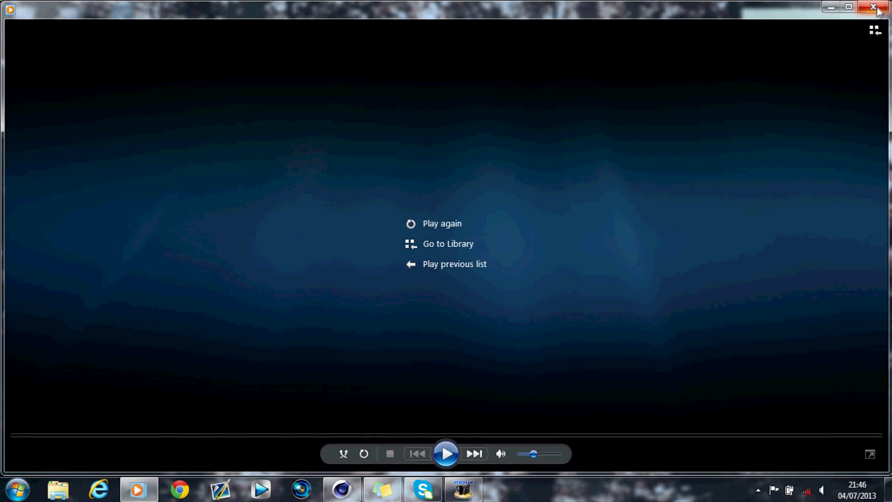
pyautogui.click(874, 6)
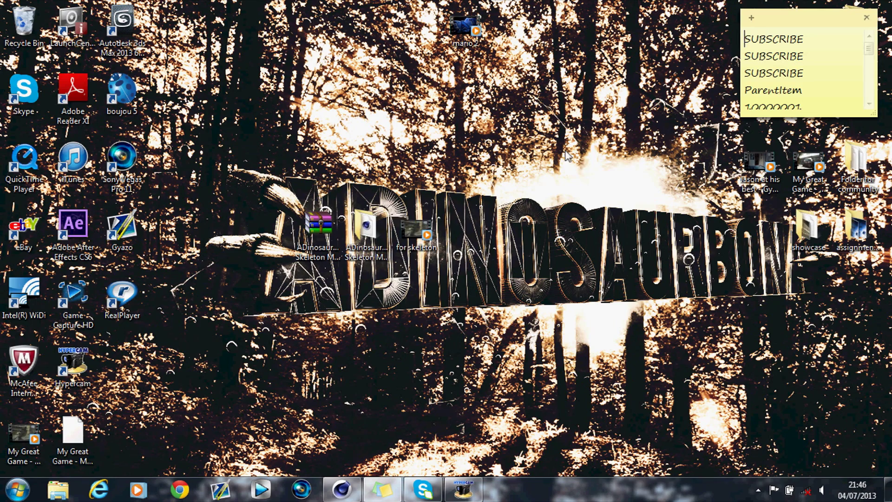
pyautogui.moveTo(259, 189); pyautogui.dragTo(363, 331)
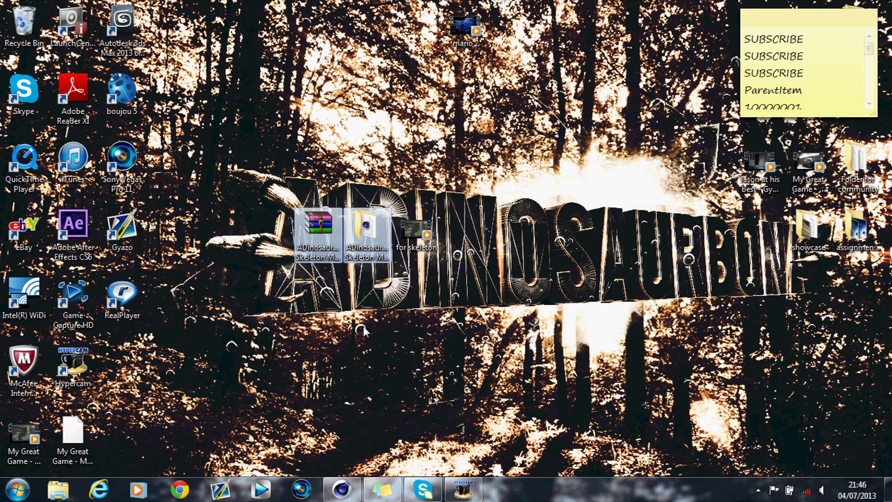
pyautogui.doubleClick(375, 229)
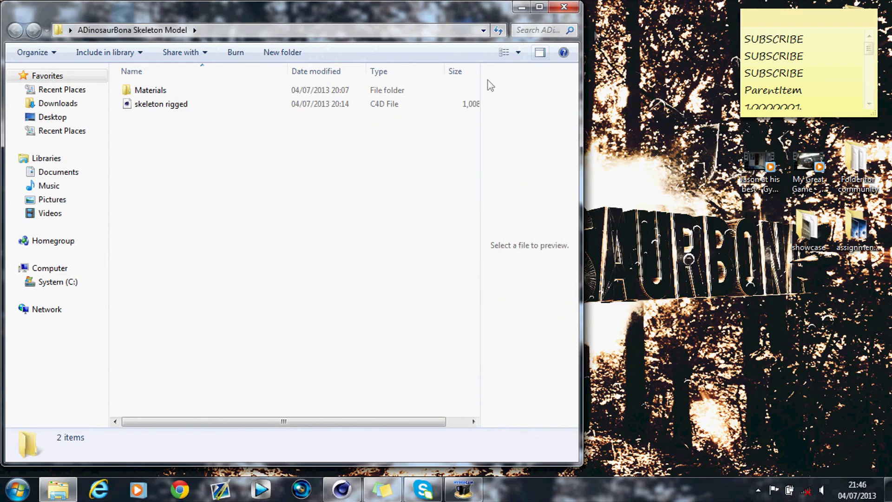
pyautogui.click(575, 12)
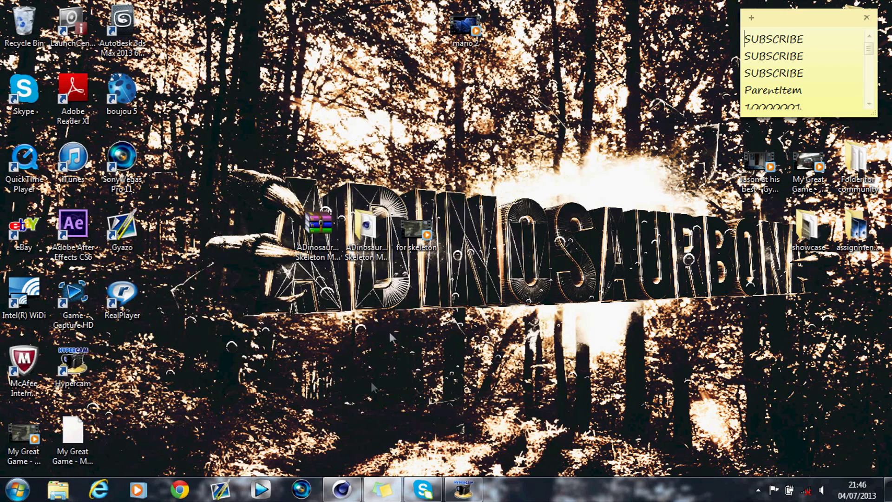
# Step: Load the 'glass' user material preset and apply it to the Polygon skeleton mesh
pyautogui.click(341, 491)
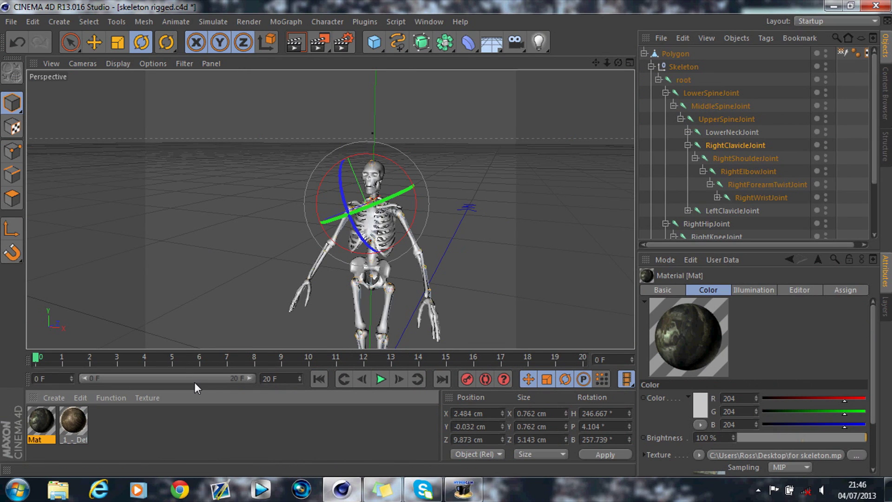
pyautogui.click(55, 399)
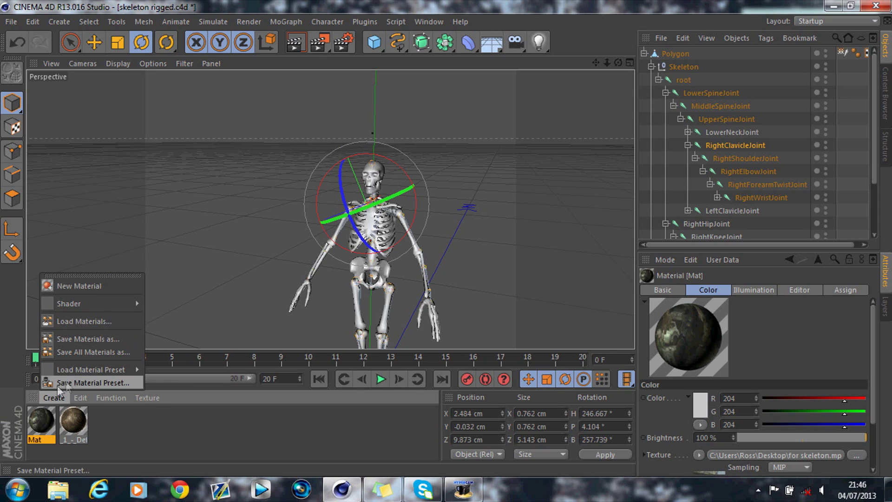
pyautogui.moveTo(73, 377)
pyautogui.moveTo(165, 422)
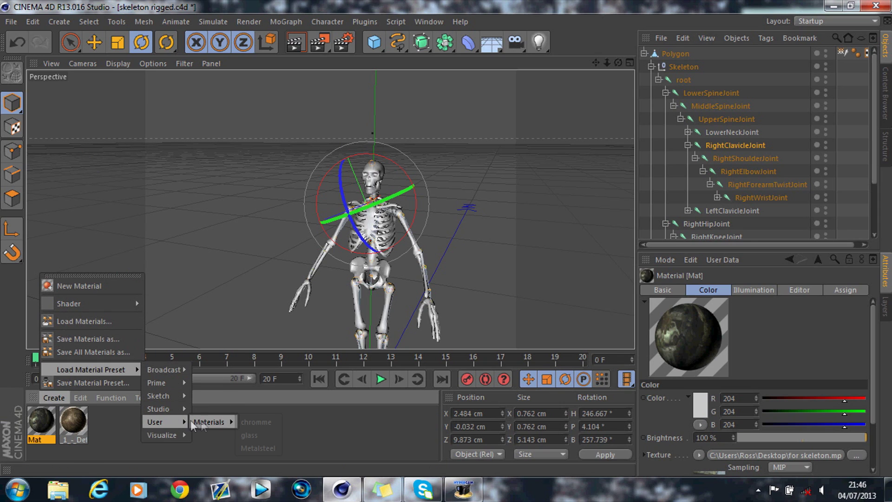
pyautogui.moveTo(202, 421)
pyautogui.click(264, 436)
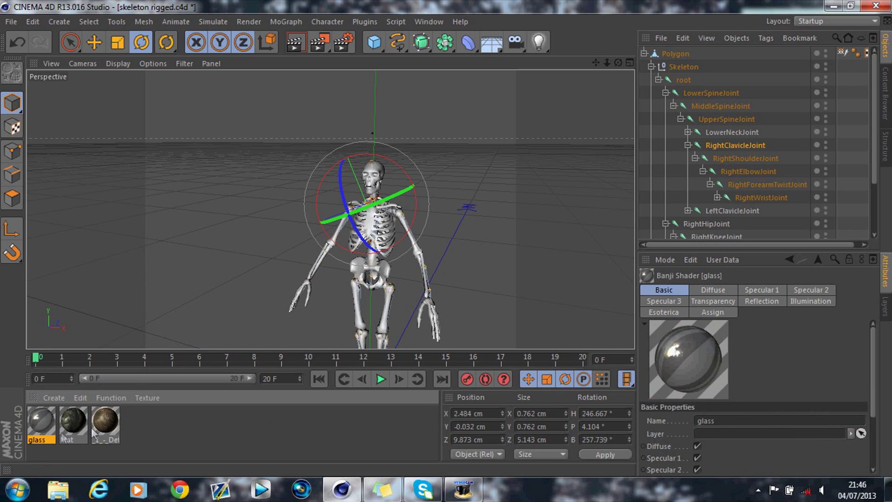
pyautogui.moveTo(54, 435); pyautogui.dragTo(685, 54)
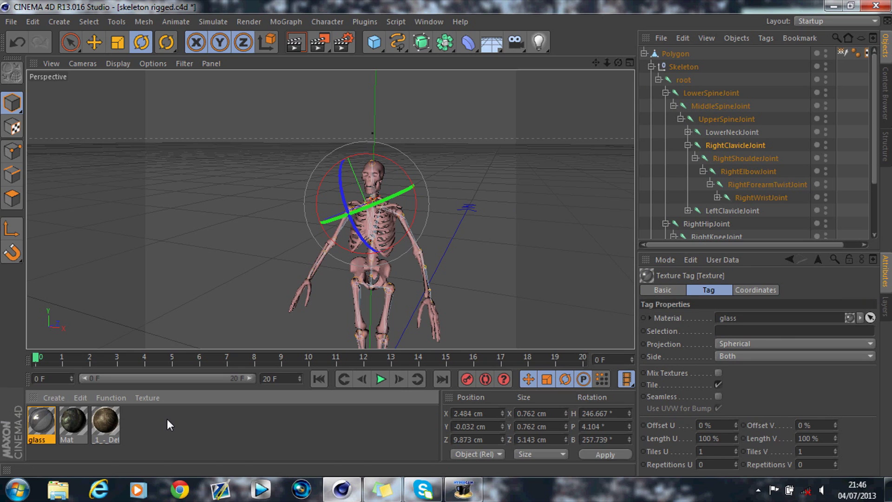
pyautogui.click(496, 45)
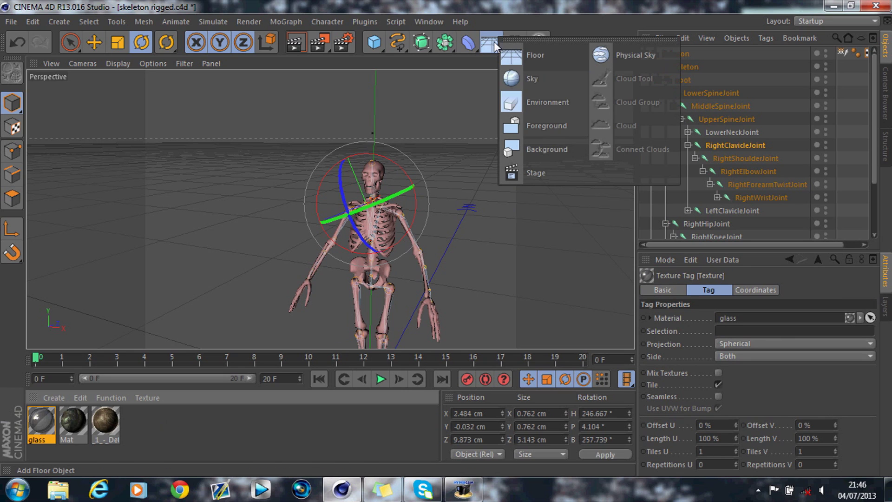
# Step: Add a Background object and set the render resolution to 1280 x 720
pyautogui.click(536, 144)
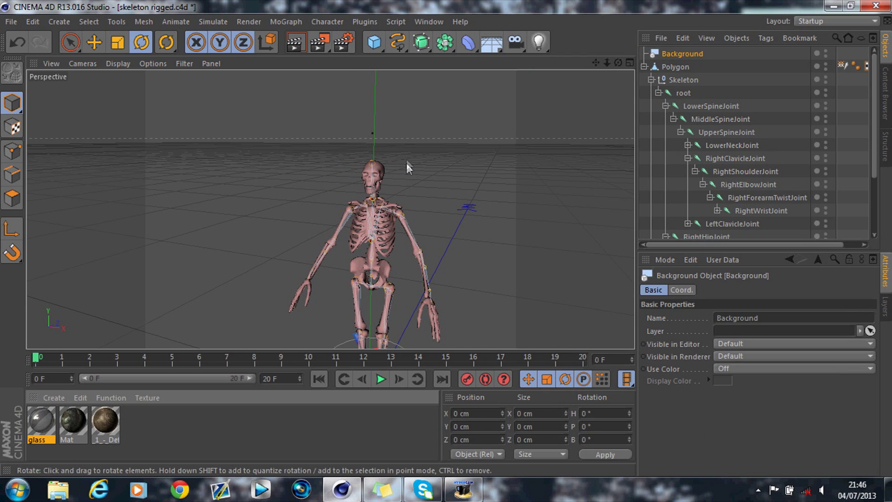
pyautogui.click(344, 42)
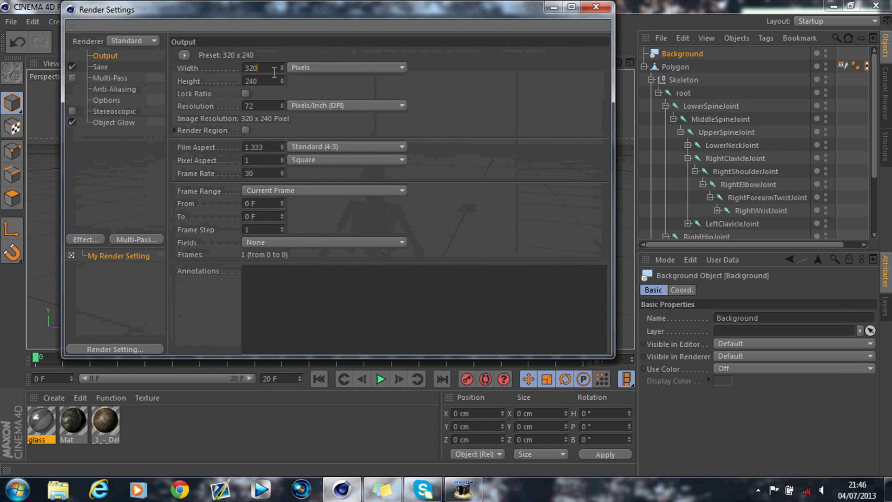
pyautogui.write('128')
pyautogui.press('Tab')
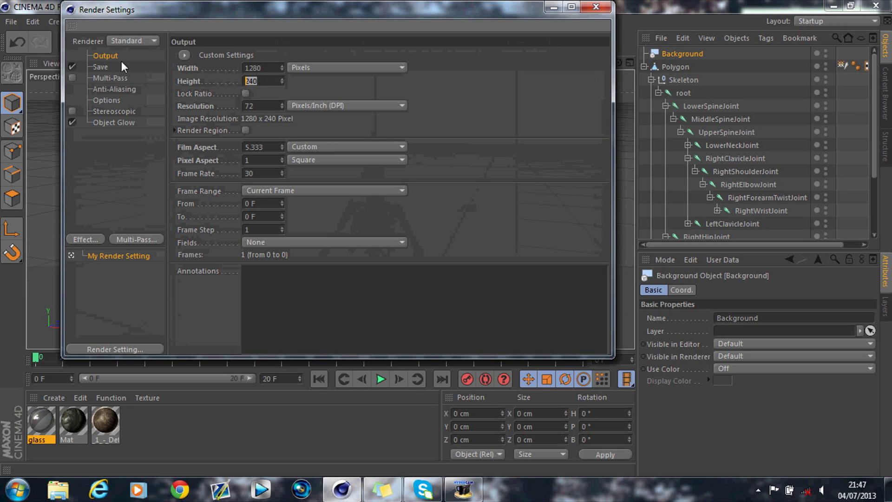
pyautogui.write('720')
pyautogui.press('Tab')
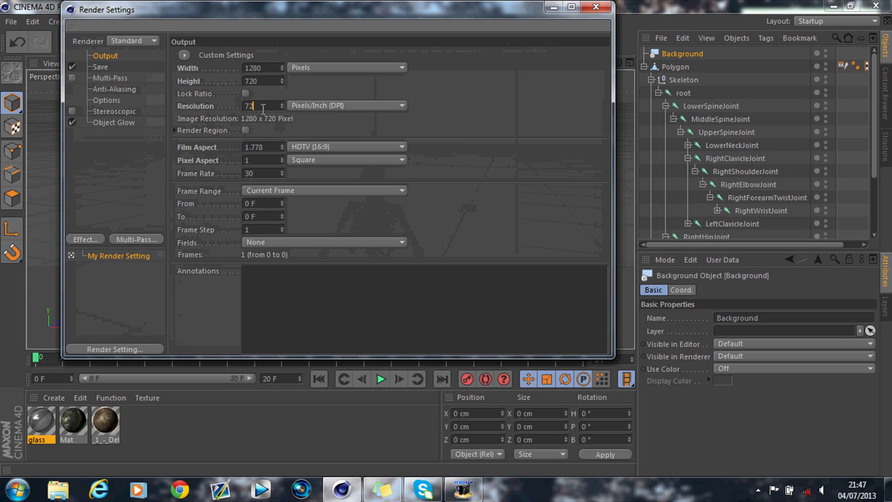
pyautogui.click(596, 7)
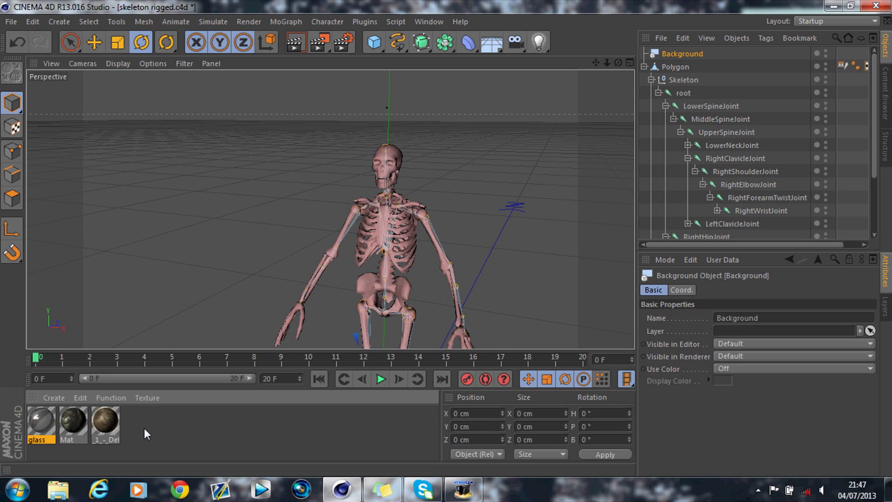
# Step: Create a new default grey material, Mat.1, and close its editor without loading an image
pyautogui.click(80, 420)
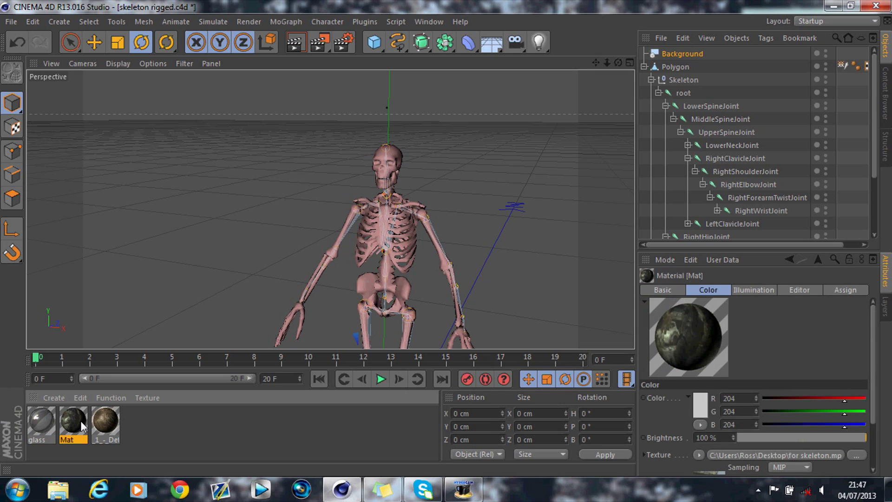
pyautogui.doubleClick(144, 424)
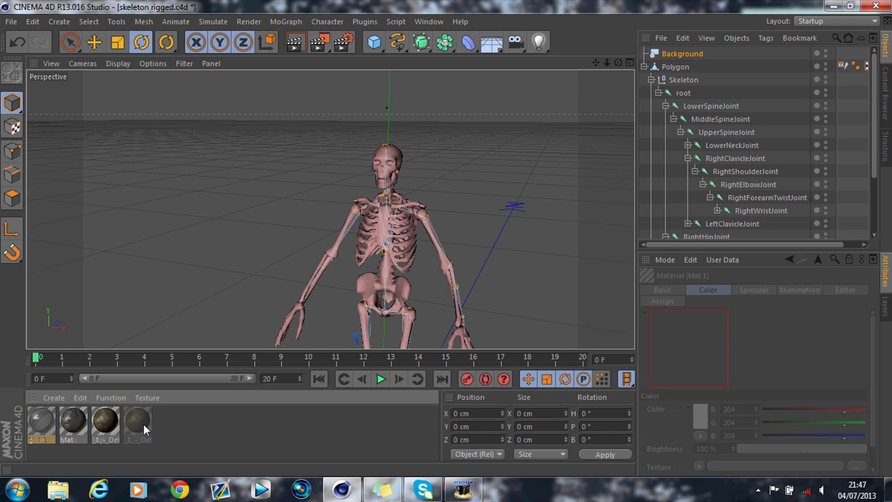
pyautogui.doubleClick(40, 424)
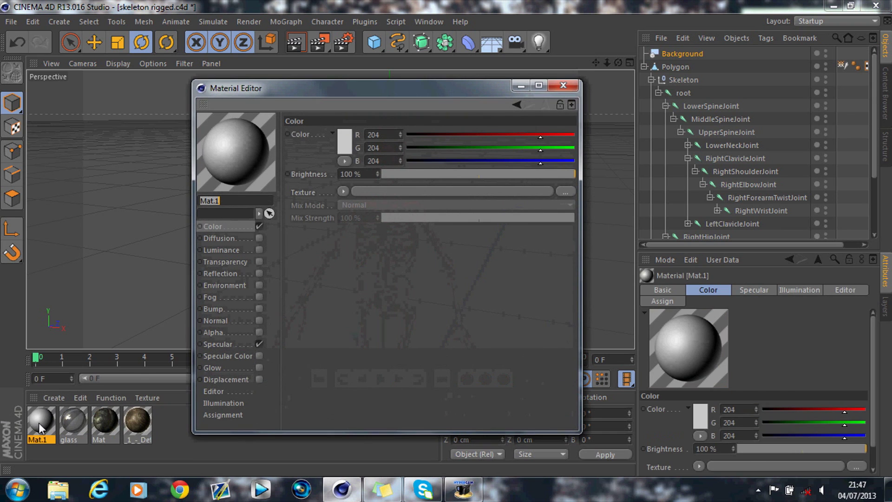
pyautogui.click(343, 191)
pyautogui.click(351, 186)
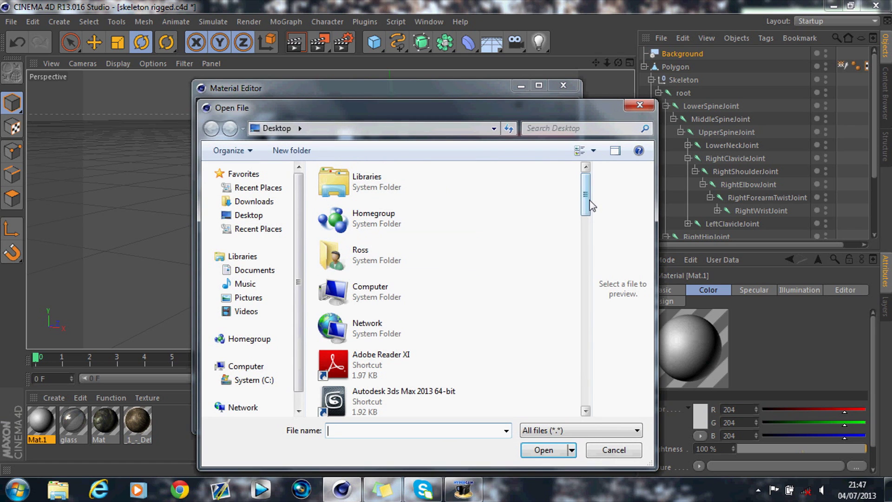
pyautogui.click(640, 105)
pyautogui.click(562, 86)
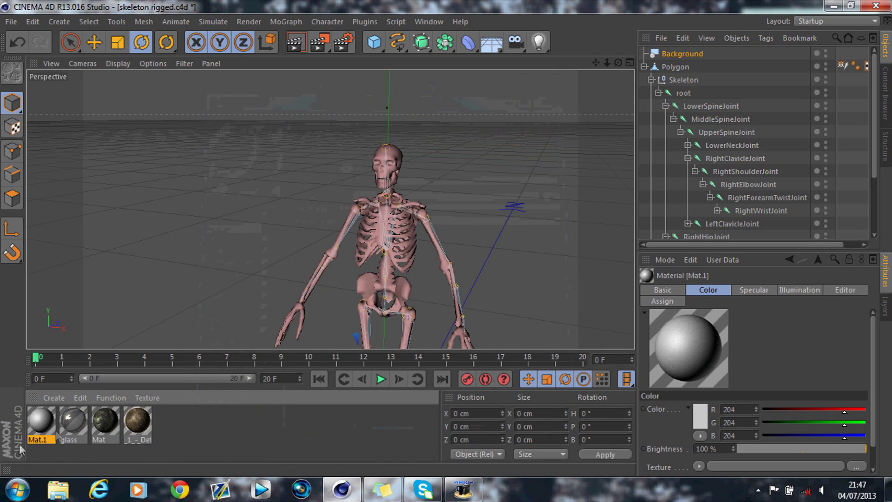
# Step: Apply Mat to the Background, set the end frame to 200 and the preview range to 193 F
pyautogui.moveTo(96, 422); pyautogui.dragTo(674, 53)
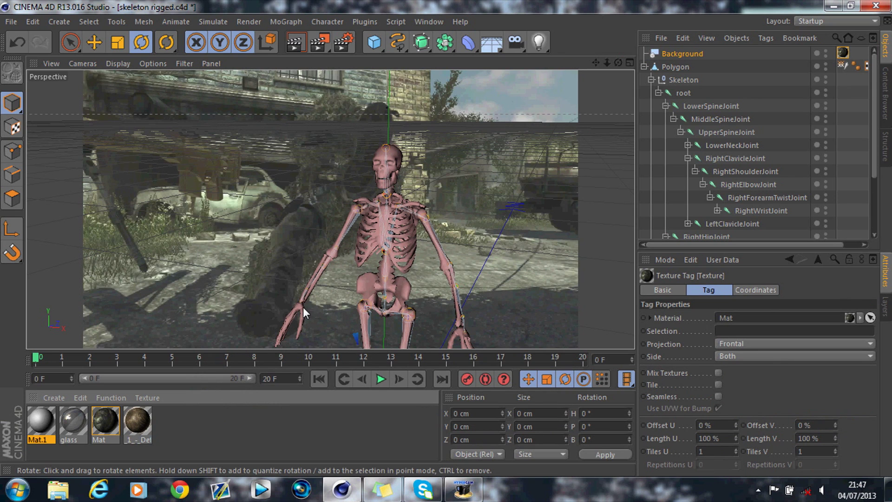
pyautogui.click(296, 374)
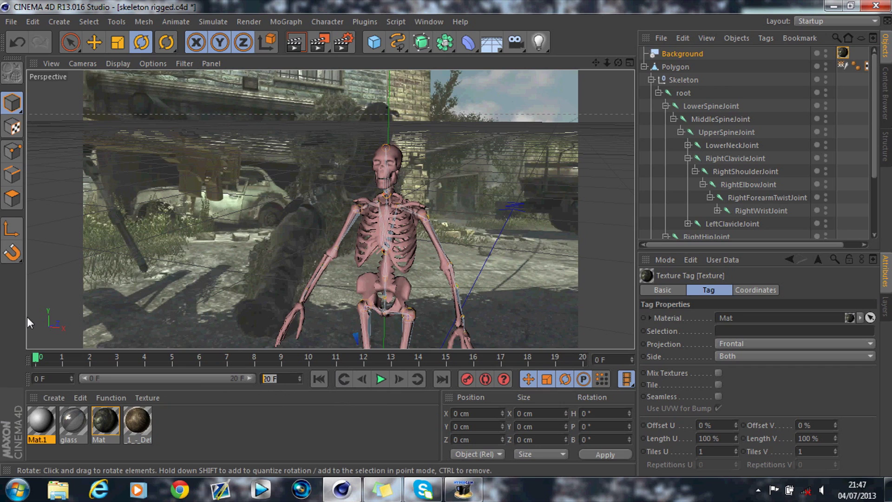
pyautogui.write('200')
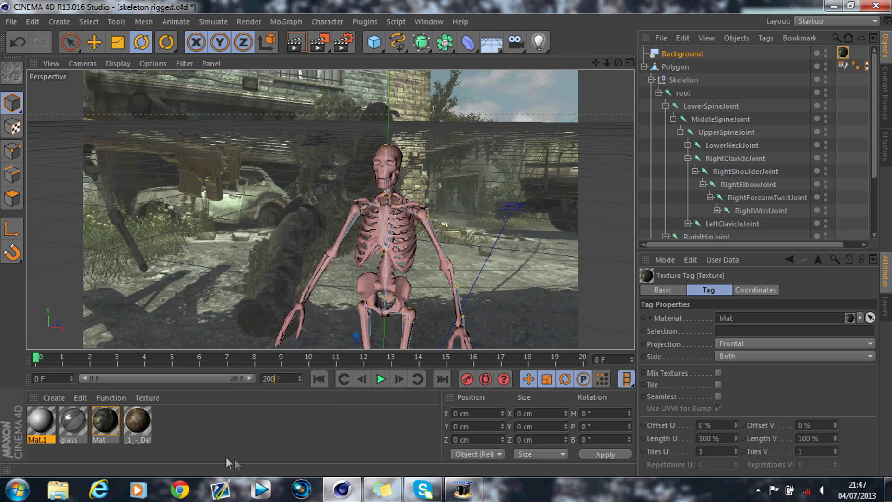
pyautogui.click(243, 433)
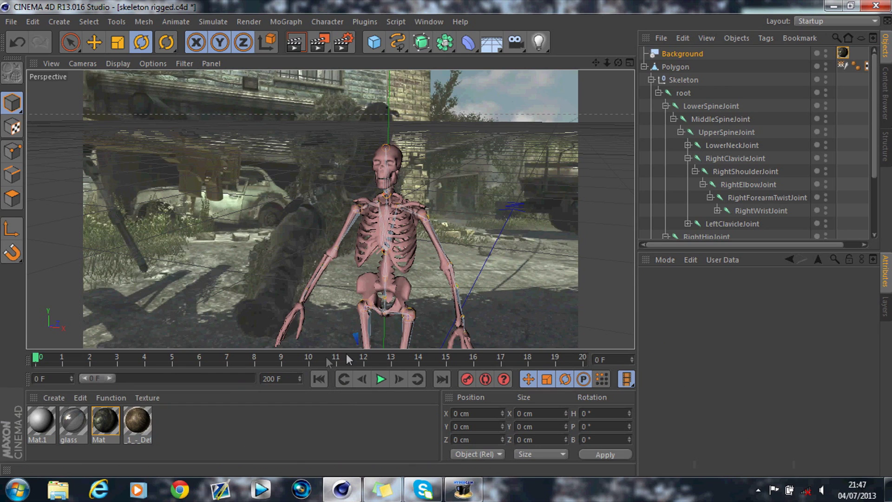
pyautogui.moveTo(114, 377); pyautogui.dragTo(246, 382)
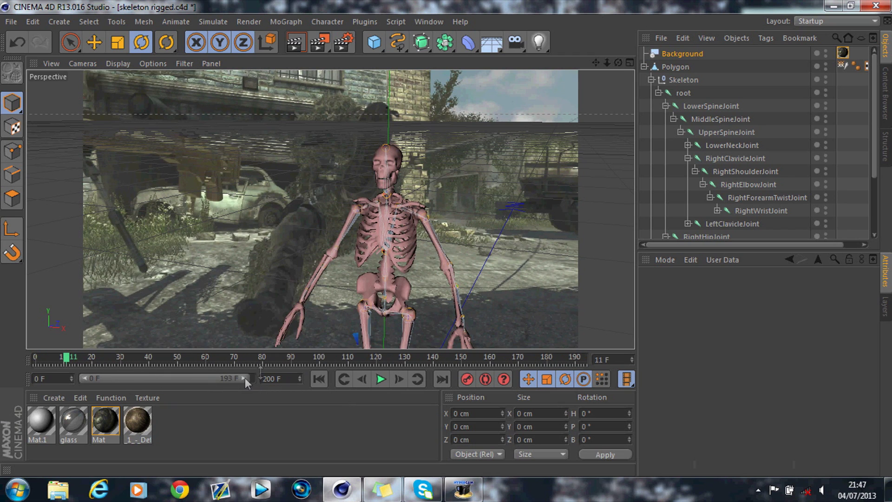
pyautogui.click(406, 360)
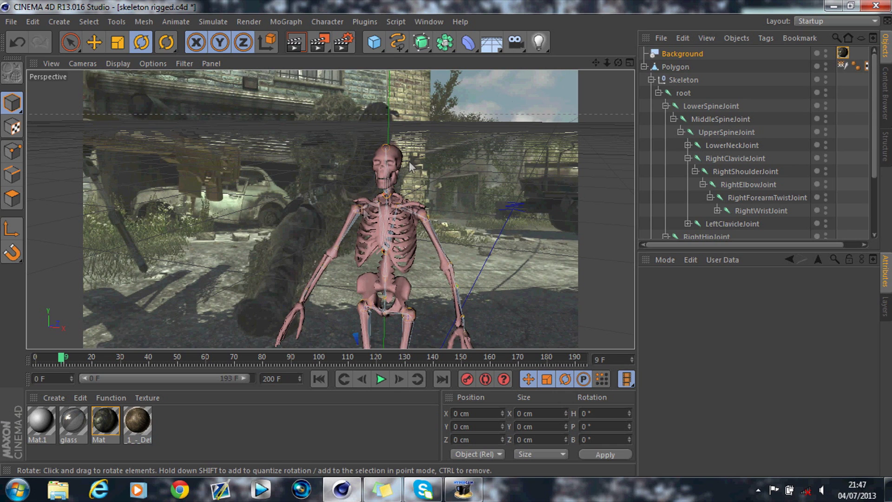
# Step: Move the Polygon skeleton up-left and rotate it upright, facing forward
pyautogui.click(674, 67)
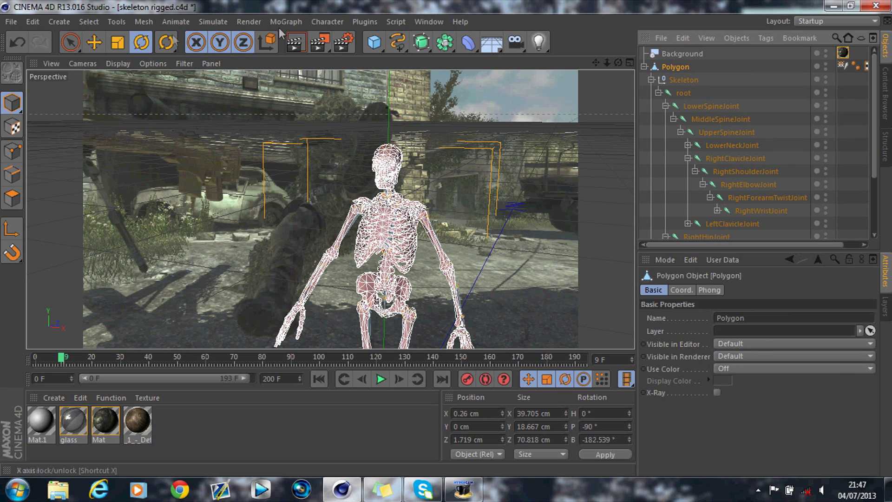
pyautogui.click(94, 42)
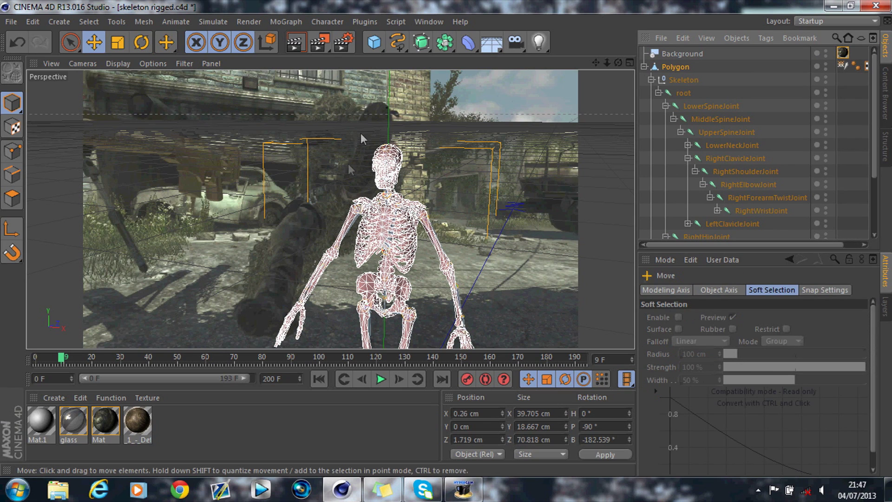
pyautogui.moveTo(482, 285); pyautogui.dragTo(412, 214)
pyautogui.press('r')
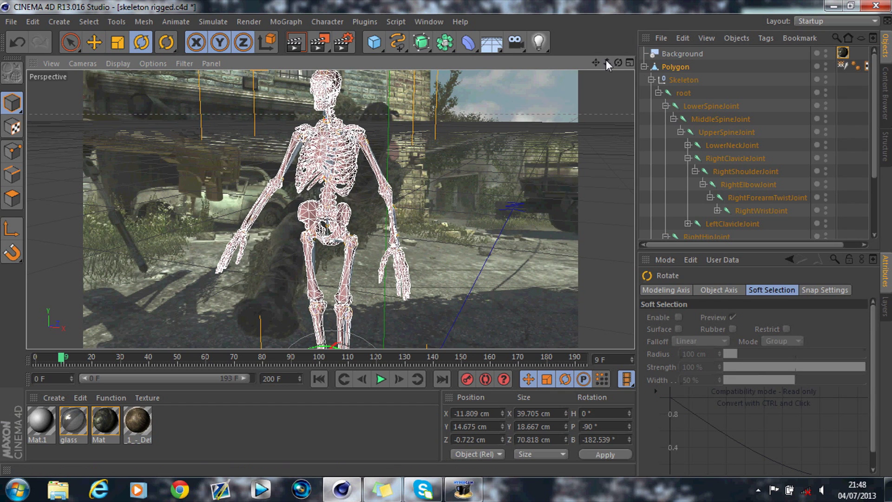
pyautogui.scroll(-5, 330, 209)
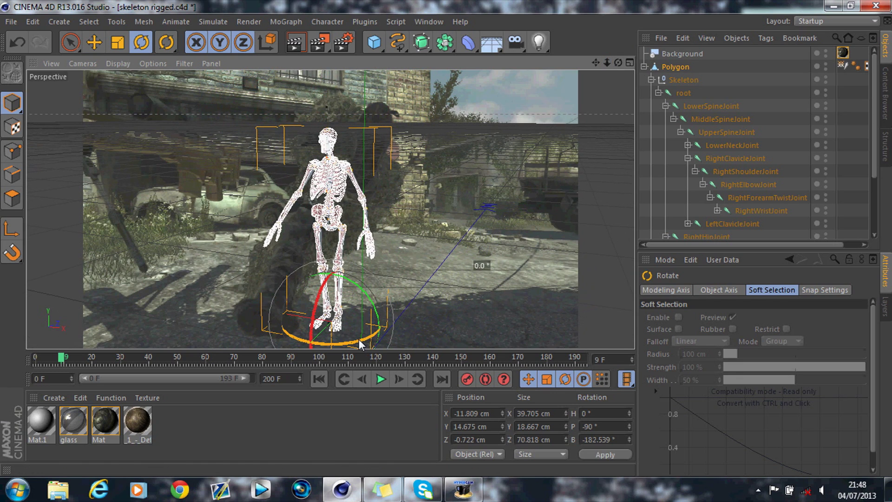
pyautogui.moveTo(362, 345); pyautogui.dragTo(384, 345)
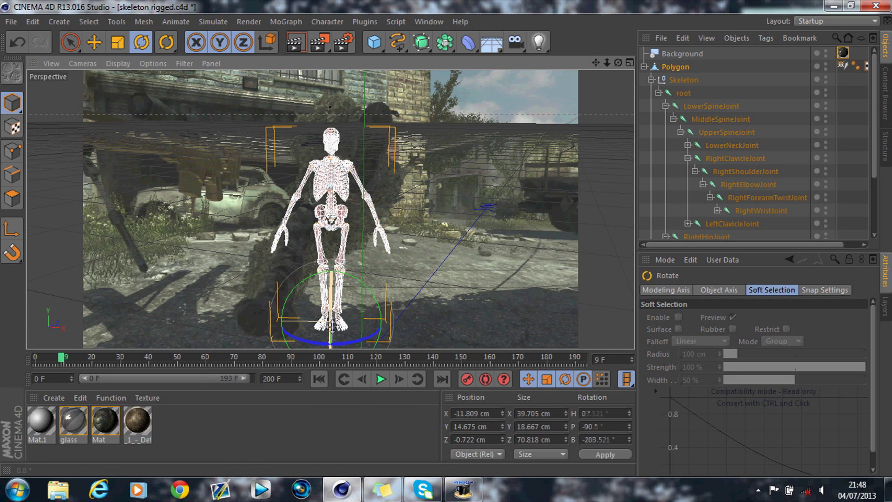
pyautogui.moveTo(331, 297); pyautogui.dragTo(332, 258)
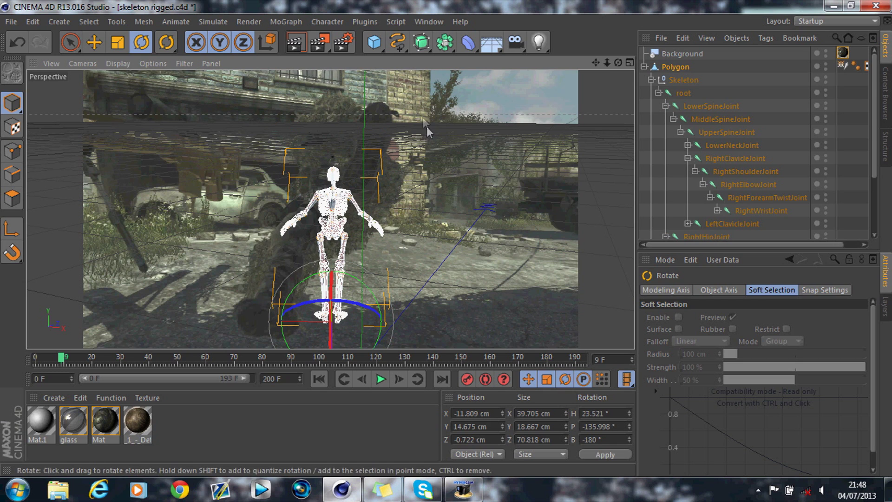
# Step: Raise the skeleton along Y so it sits over the background figure
pyautogui.press('e')
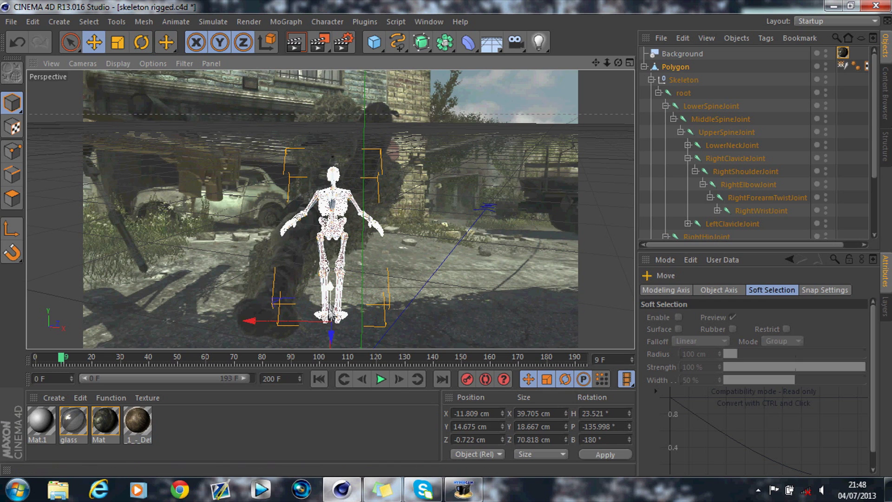
pyautogui.moveTo(331, 309); pyautogui.dragTo(329, 263)
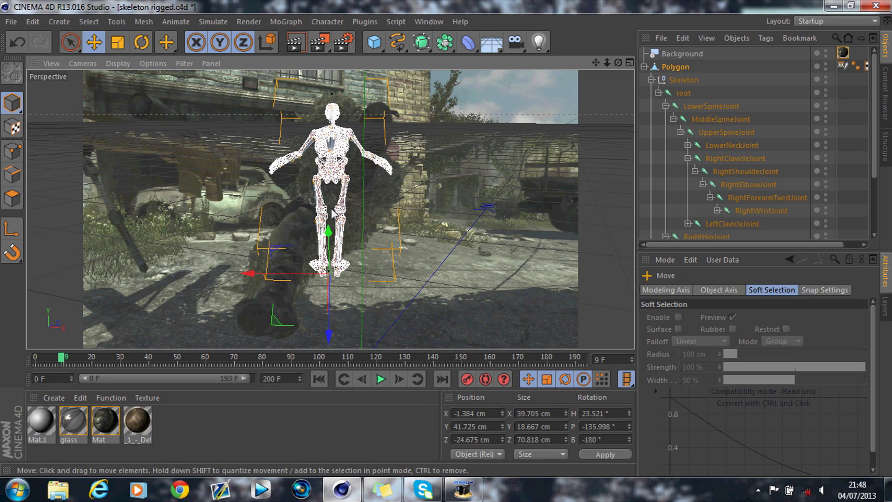
pyautogui.click(742, 160)
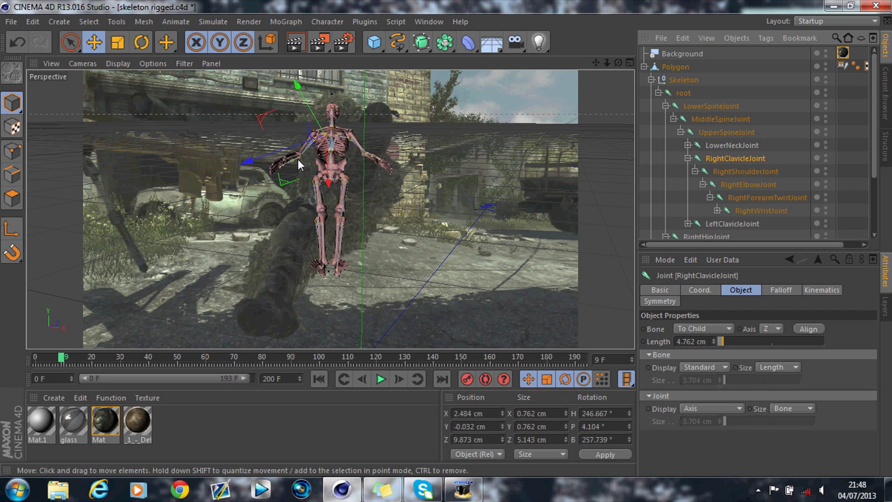
# Step: Record a keyframe for RightClavicleJoint at frame 0, then rotate the shoulder about 20° at frame 87
pyautogui.click(141, 42)
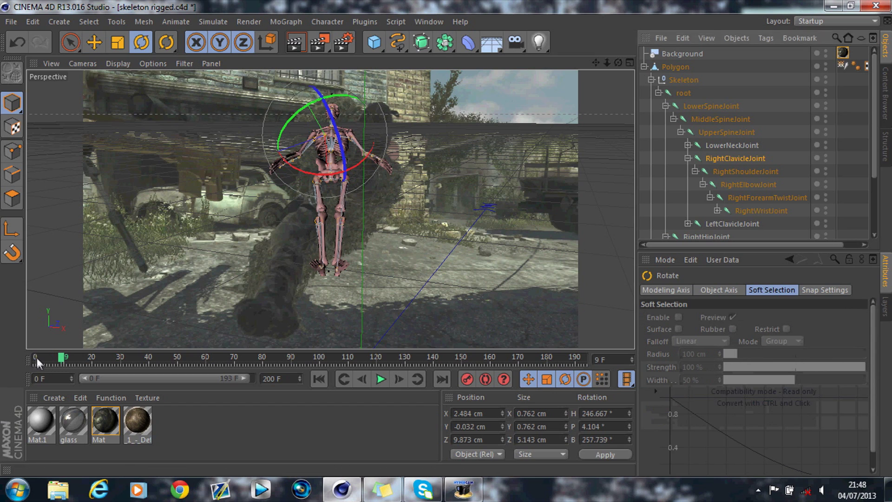
pyautogui.click(37, 362)
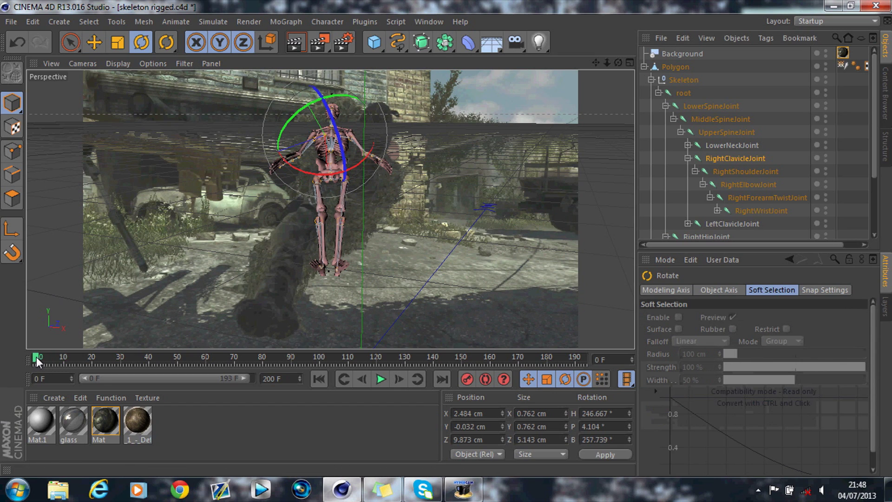
pyautogui.click(466, 379)
pyautogui.click(282, 358)
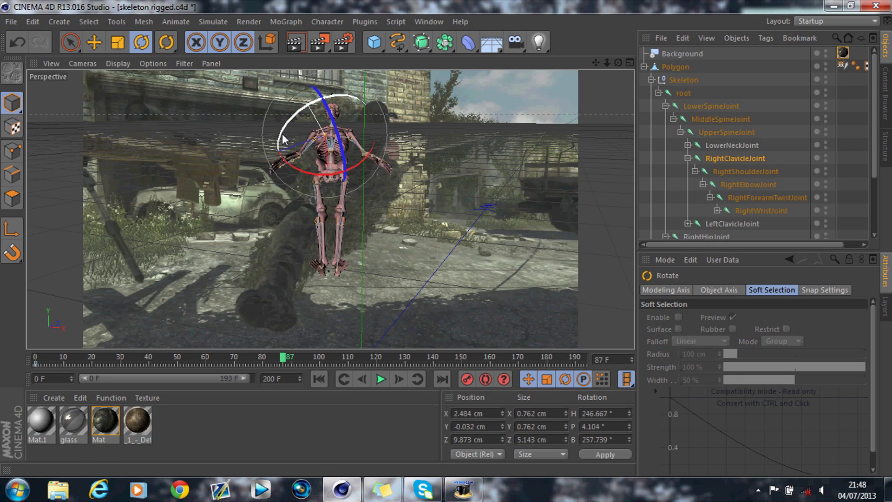
pyautogui.moveTo(283, 138); pyautogui.dragTo(300, 135)
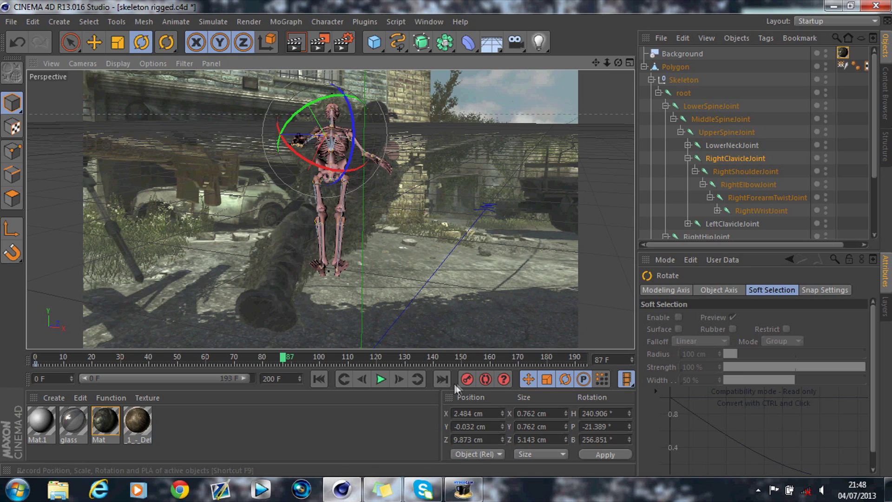
pyautogui.click(38, 361)
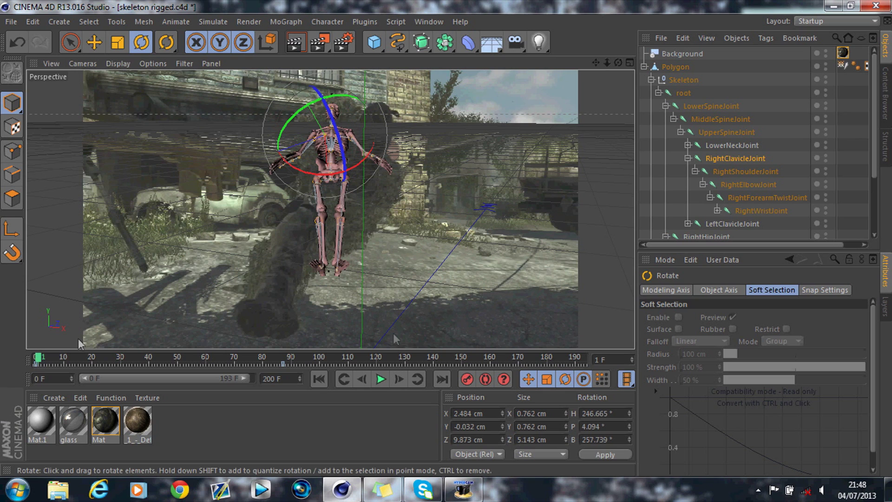
# Step: Rotate the RightHipJoint to bend the right leg outward
pyautogui.click(323, 212)
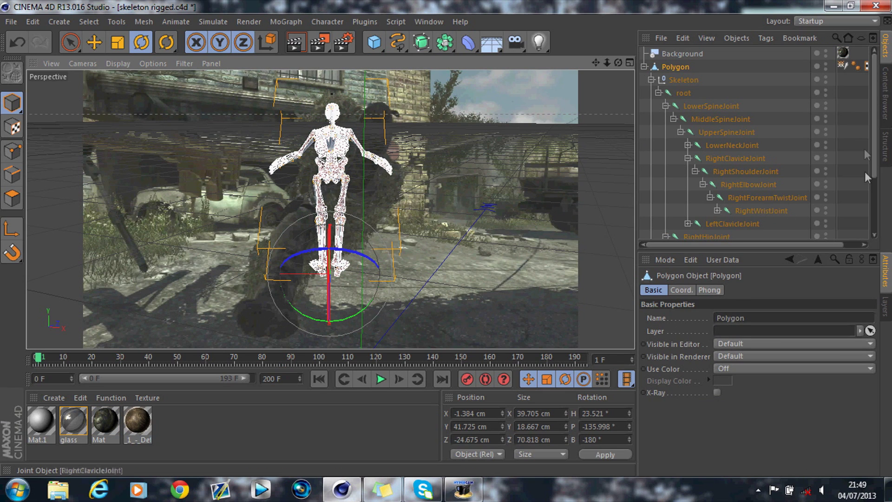
pyautogui.scroll(-3, 865, 172)
pyautogui.click(712, 194)
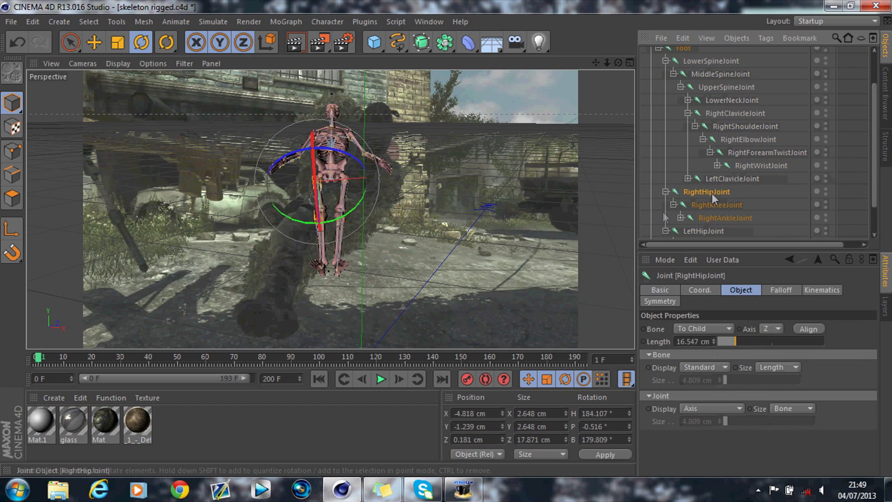
pyautogui.moveTo(336, 230); pyautogui.dragTo(313, 221)
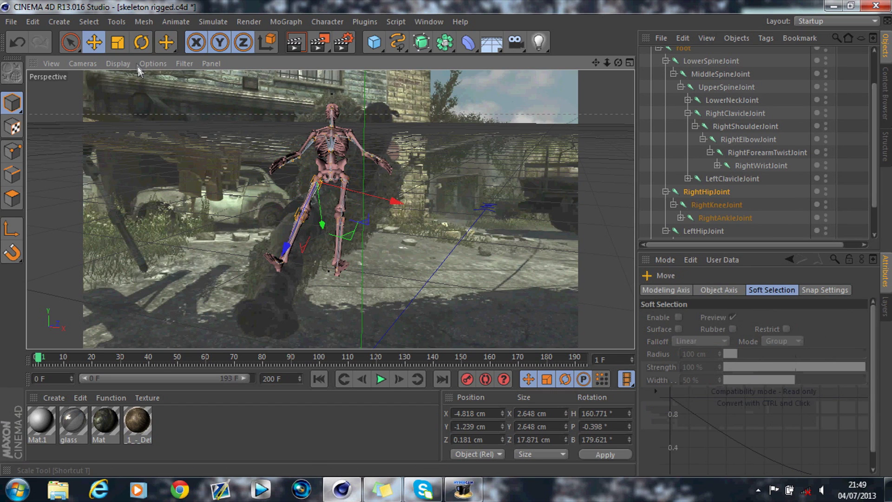
# Step: Scale the Polygon skeleton up to about 105% and move it lower in the scene
pyautogui.press('t')
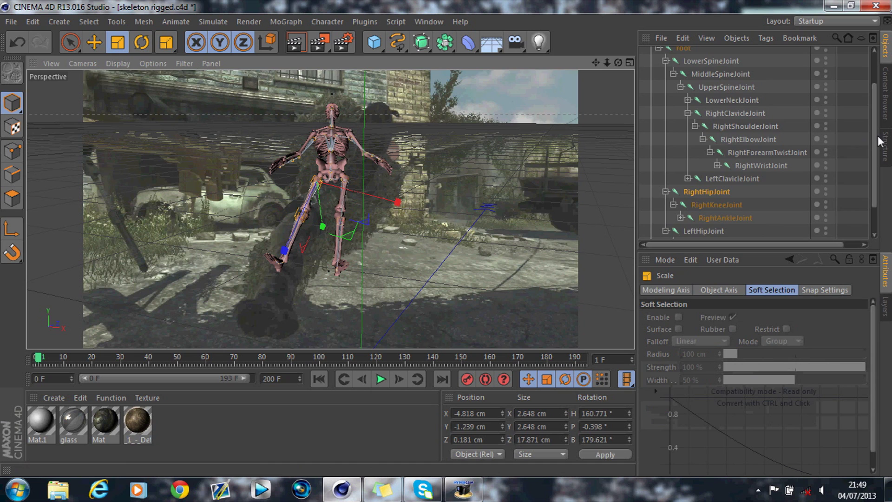
pyautogui.scroll(3, 877, 136)
pyautogui.click(682, 62)
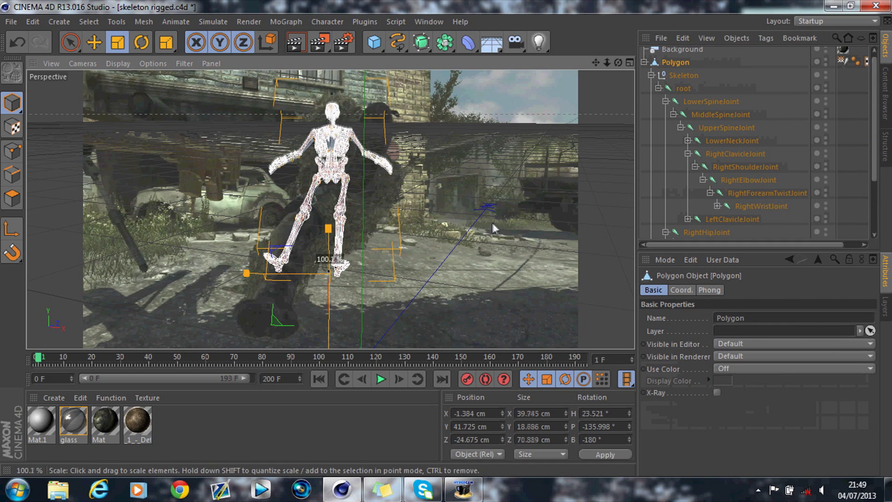
pyautogui.moveTo(492, 223); pyautogui.dragTo(528, 231)
pyautogui.click(101, 47)
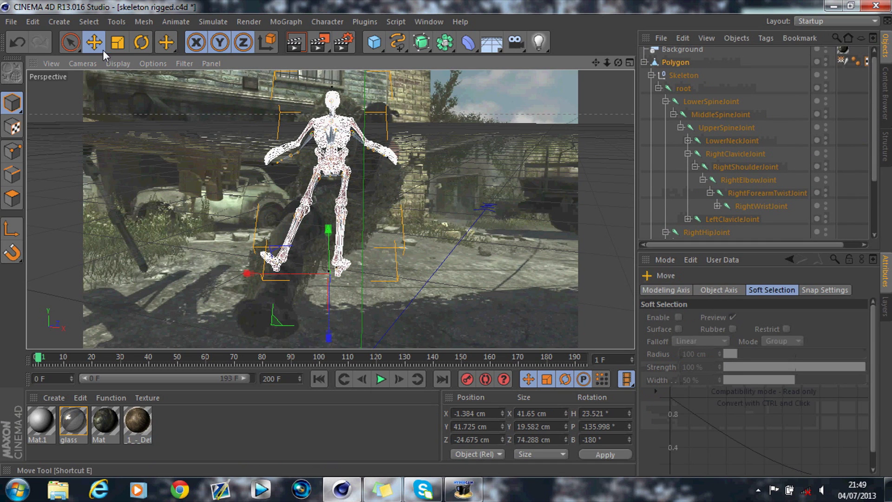
pyautogui.moveTo(330, 312); pyautogui.dragTo(330, 347)
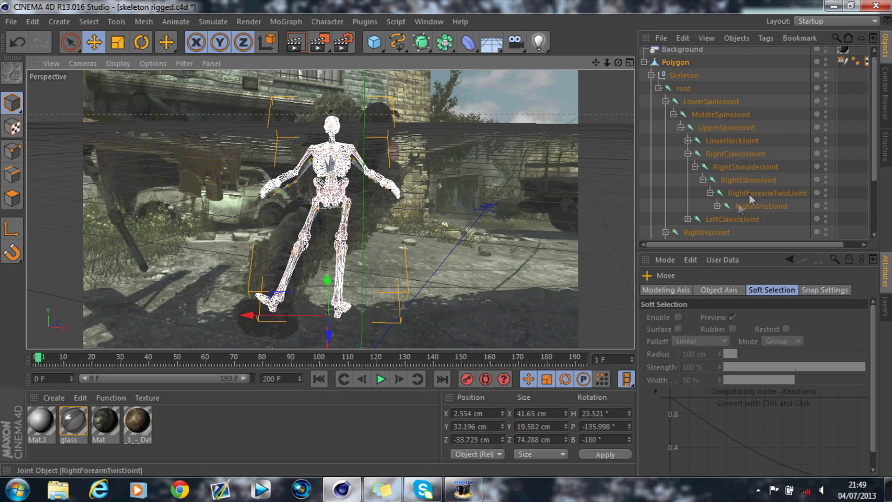
# Step: Rotate the RightHipJoint to swing the right leg out
pyautogui.click(709, 231)
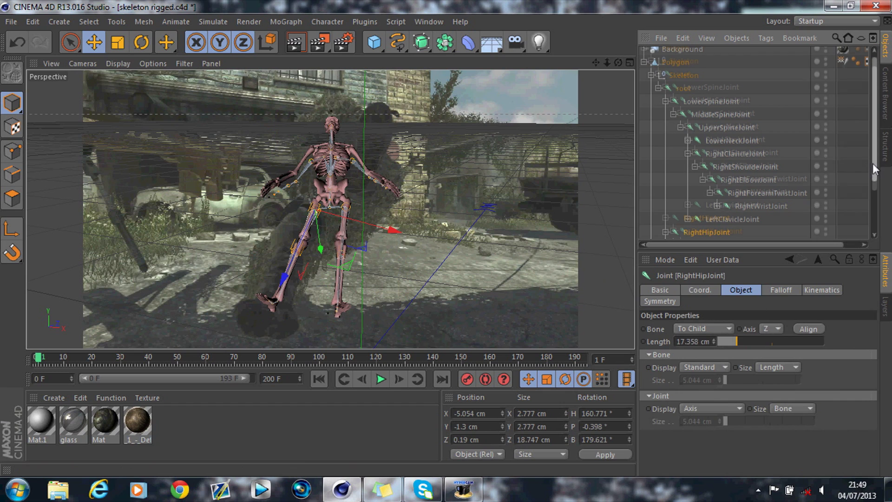
pyautogui.moveTo(873, 163); pyautogui.dragTo(873, 196)
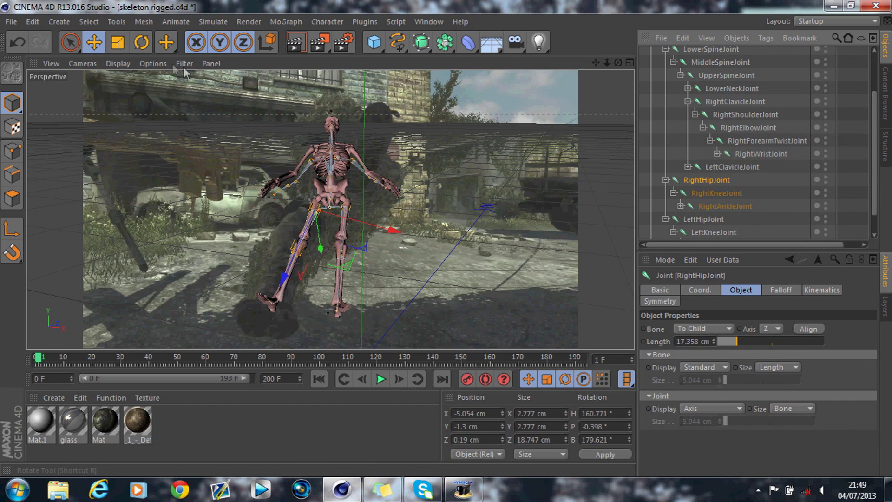
pyautogui.click(141, 42)
pyautogui.moveTo(354, 260); pyautogui.dragTo(337, 244)
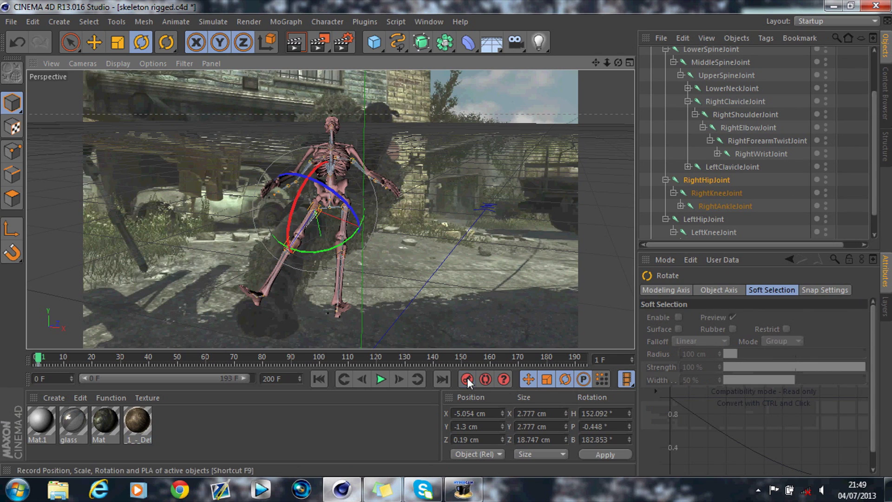
# Step: Bend the right knee and turn the right foot at the ankle
pyautogui.click(715, 193)
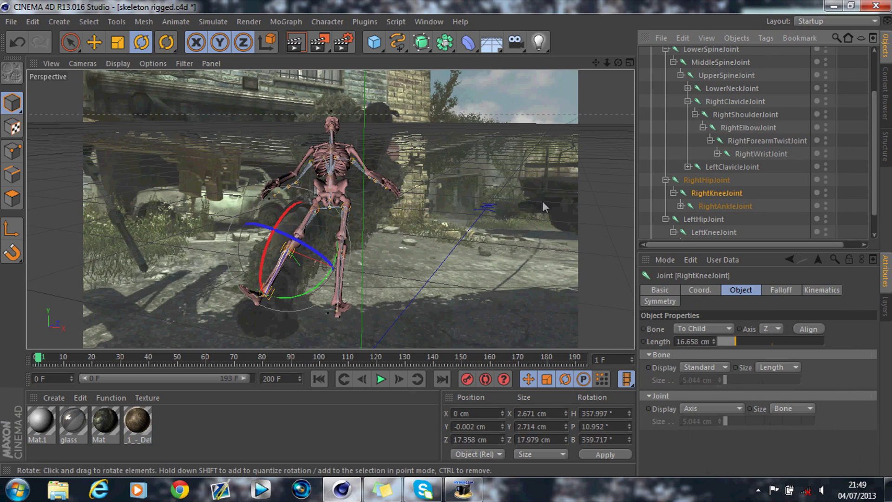
pyautogui.moveTo(285, 295); pyautogui.dragTo(300, 297)
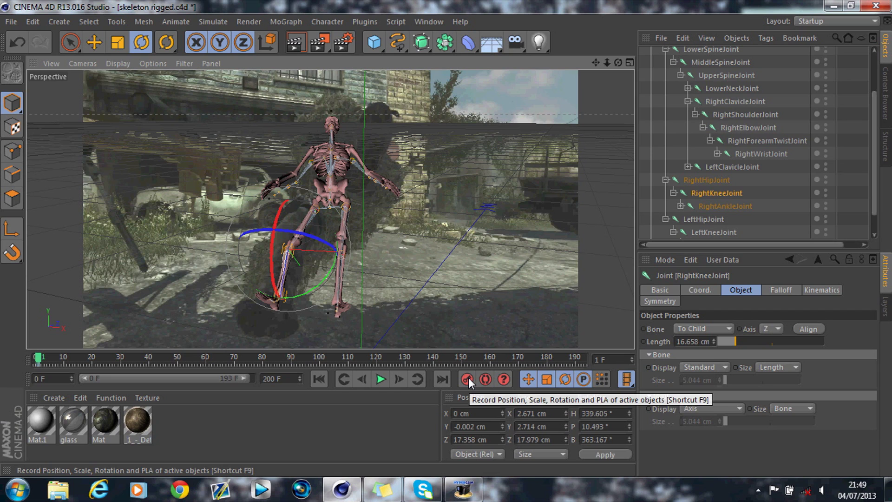
pyautogui.click(721, 204)
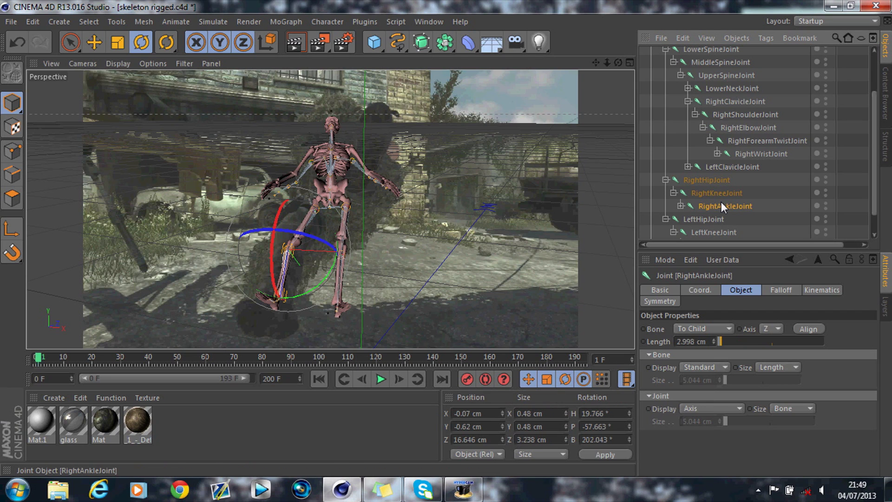
pyautogui.moveTo(266, 314); pyautogui.dragTo(234, 314)
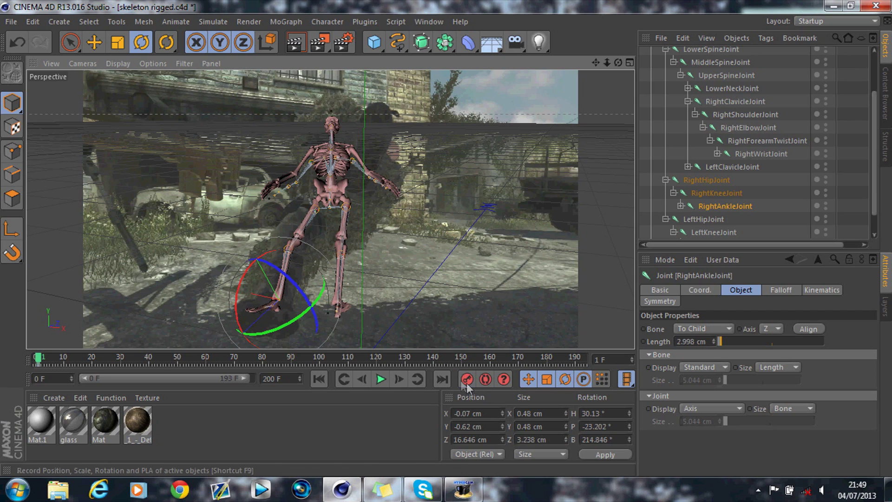
pyautogui.click(456, 218)
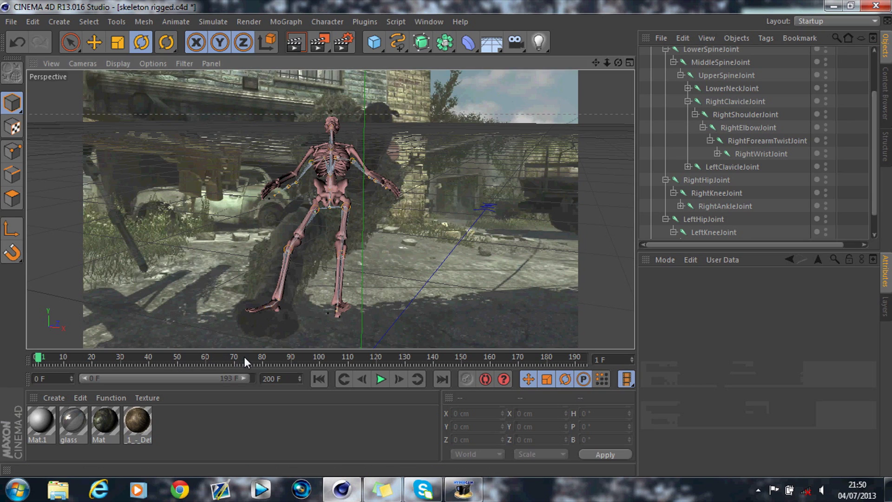
# Step: At frame 73, slightly adjust the right hip and knee rotations
pyautogui.press('F8')
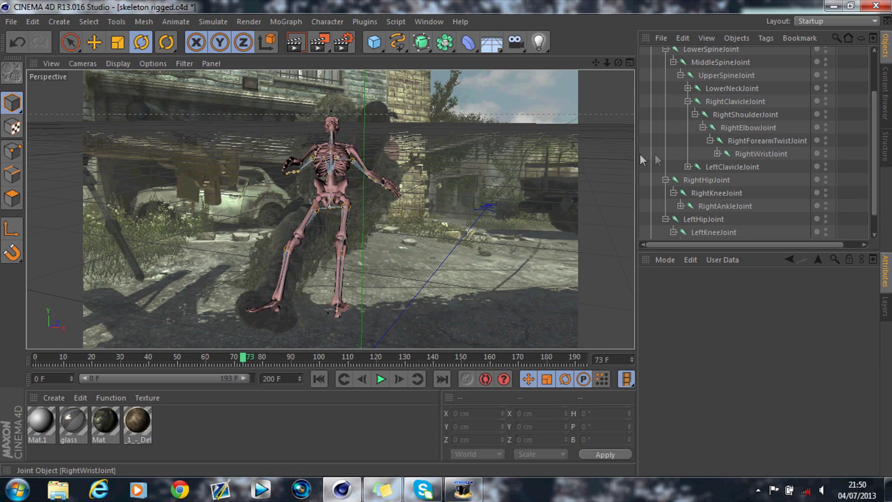
pyautogui.click(716, 182)
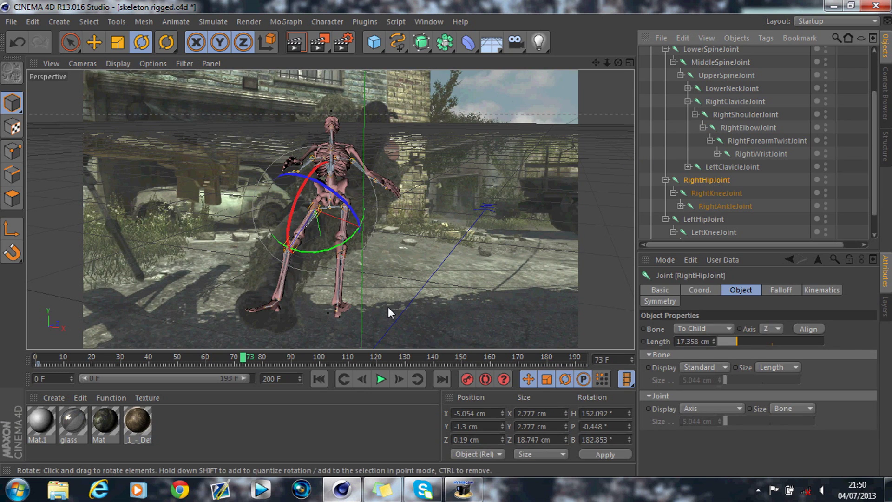
pyautogui.moveTo(339, 251); pyautogui.dragTo(324, 255)
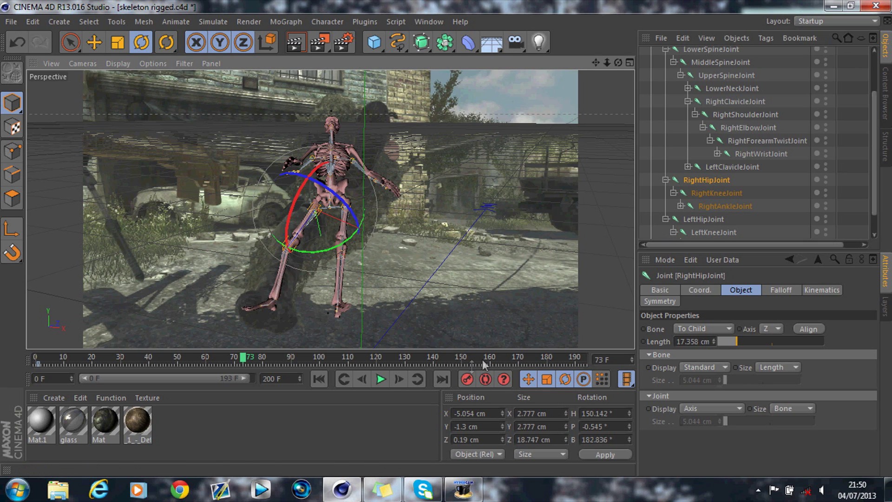
pyautogui.click(715, 193)
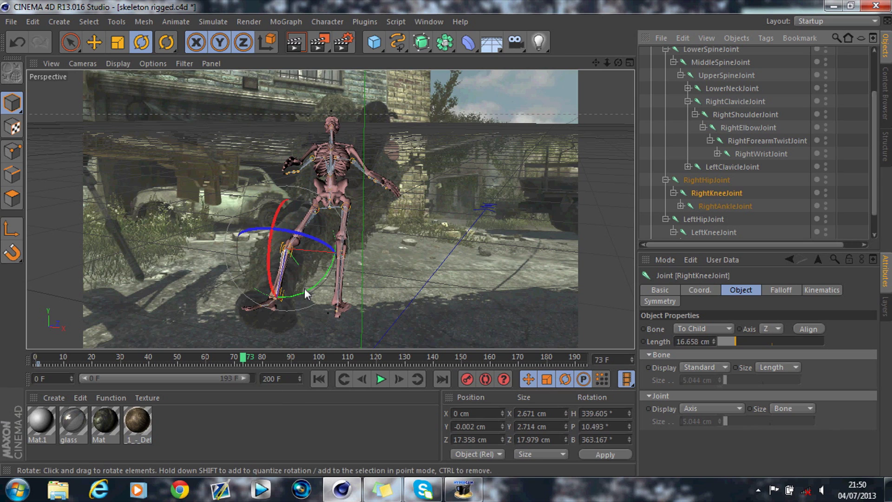
pyautogui.moveTo(303, 292); pyautogui.dragTo(305, 293)
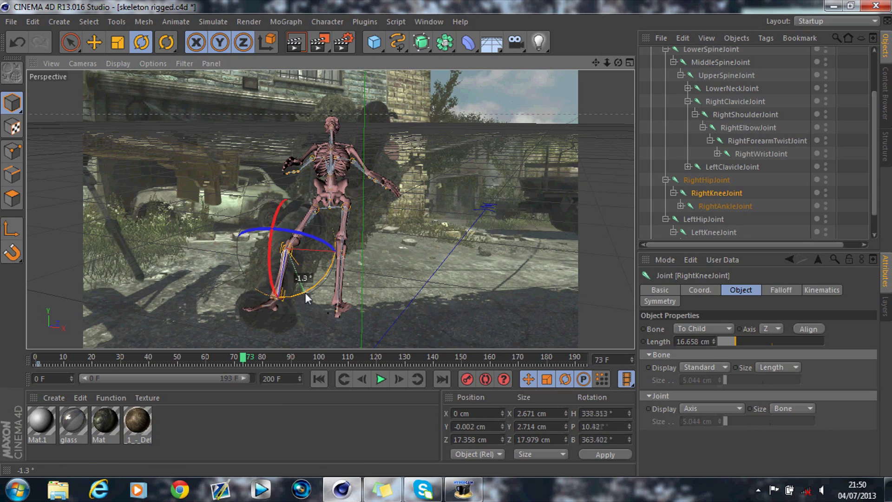
# Step: Record the pose as a keyframe, then render a preview of frame 72
pyautogui.click(470, 380)
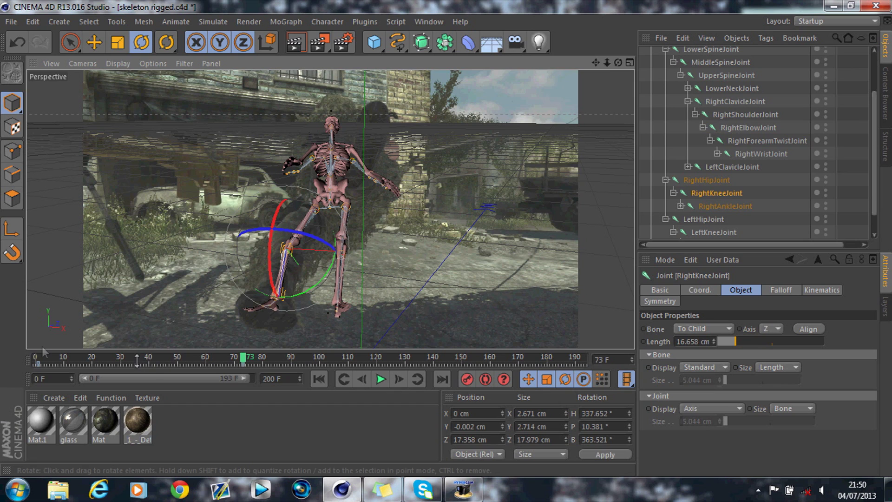
pyautogui.click(31, 355)
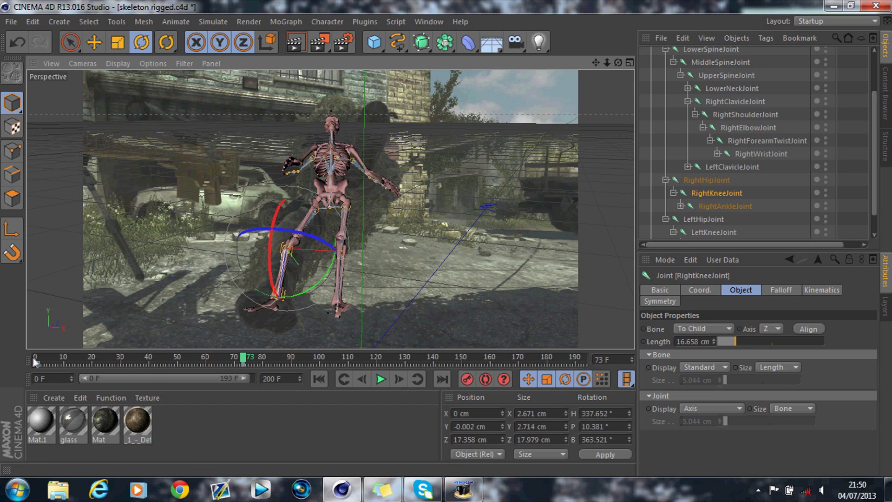
pyautogui.click(241, 356)
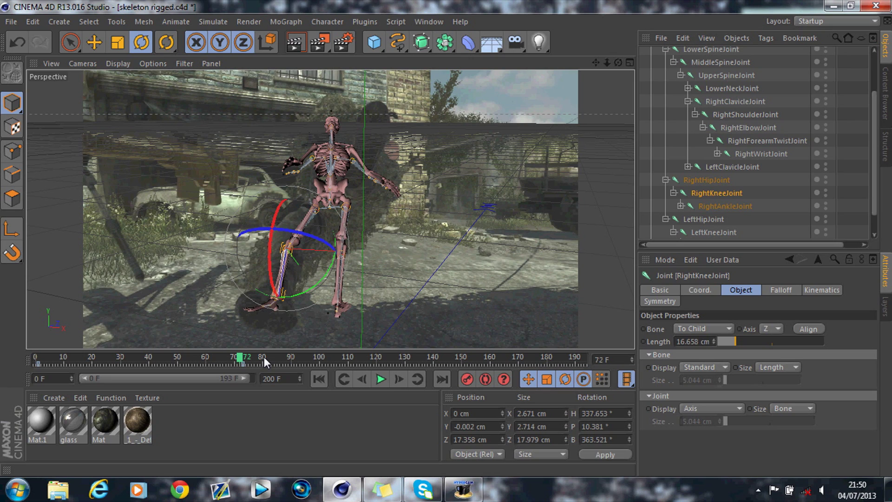
pyautogui.click(302, 46)
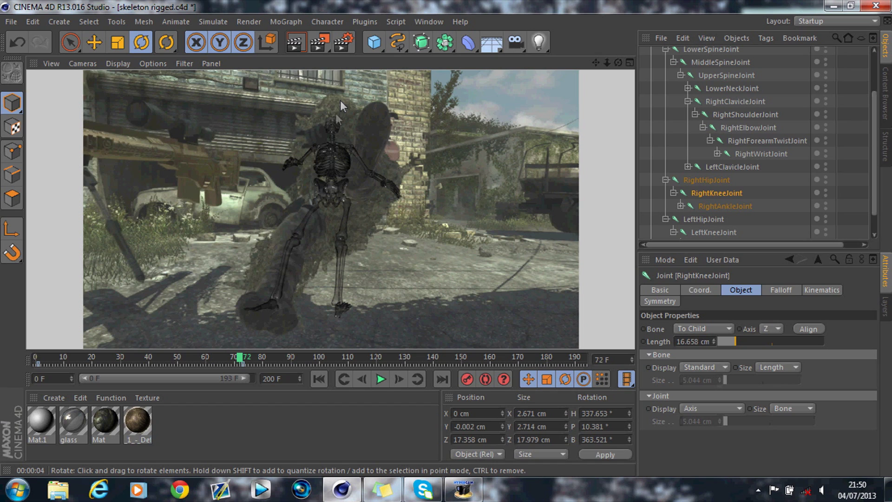
# Step: Delete the video texture tag from the Background object
pyautogui.scroll(1, 873, 124)
pyautogui.scroll(4, 874, 136)
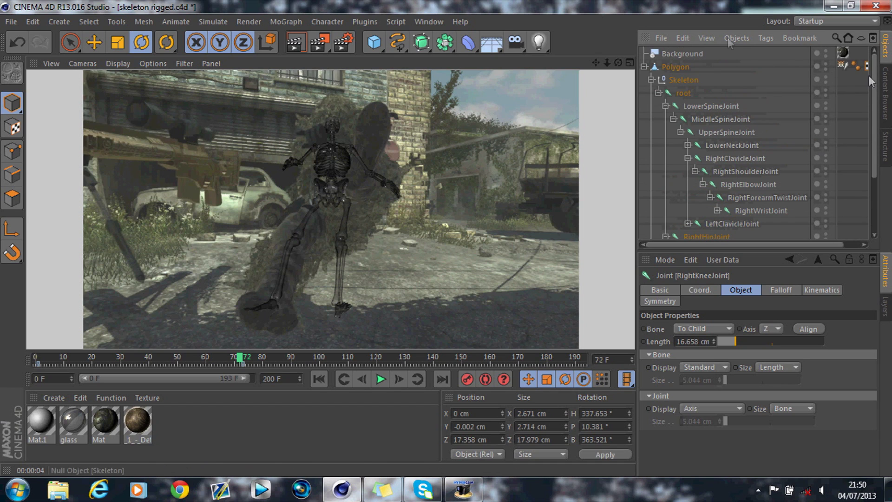
pyautogui.click(697, 53)
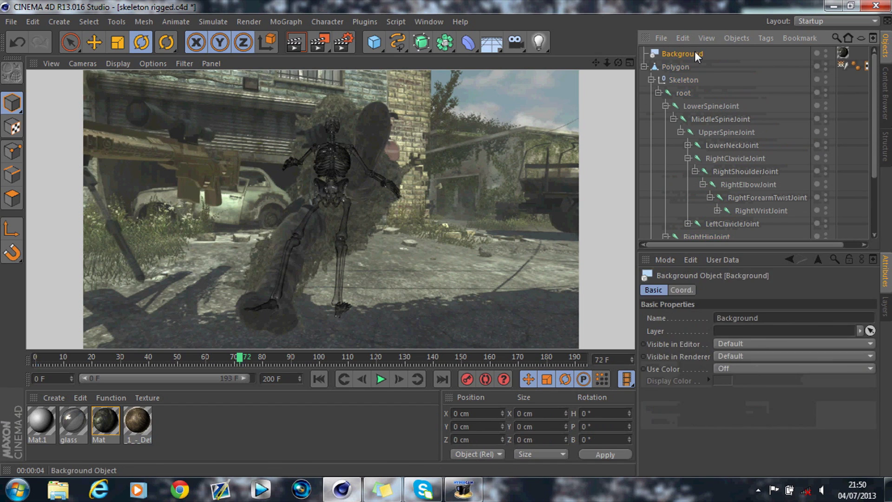
pyautogui.click(842, 52)
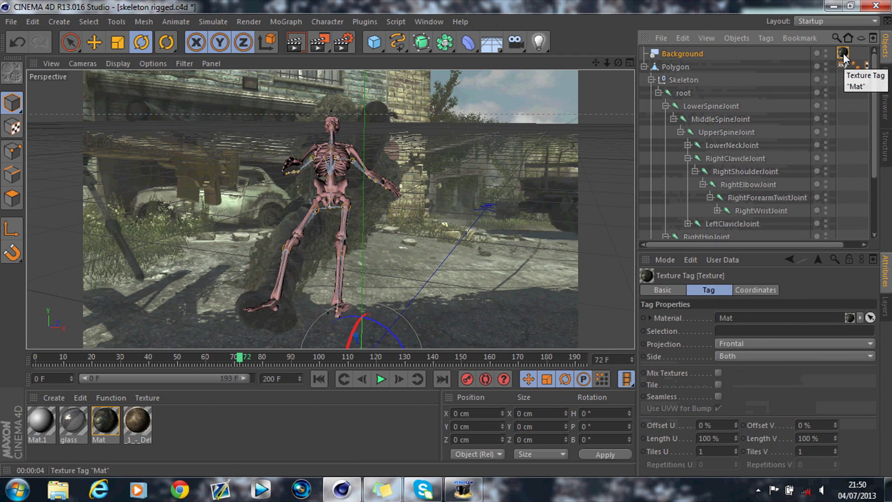
pyautogui.press('Delete')
# Step: Create material Mat.2 with specular off, colour 0/255/0, and apply it to Background
pyautogui.doubleClick(219, 406)
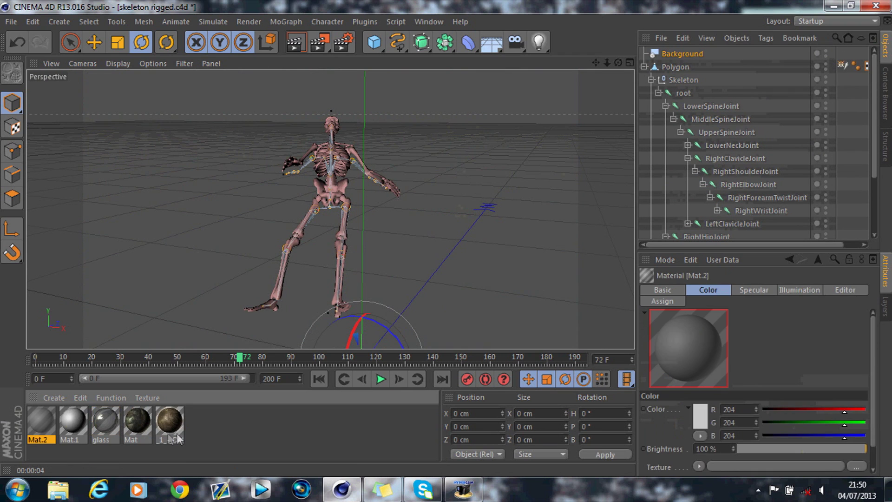
pyautogui.doubleClick(58, 423)
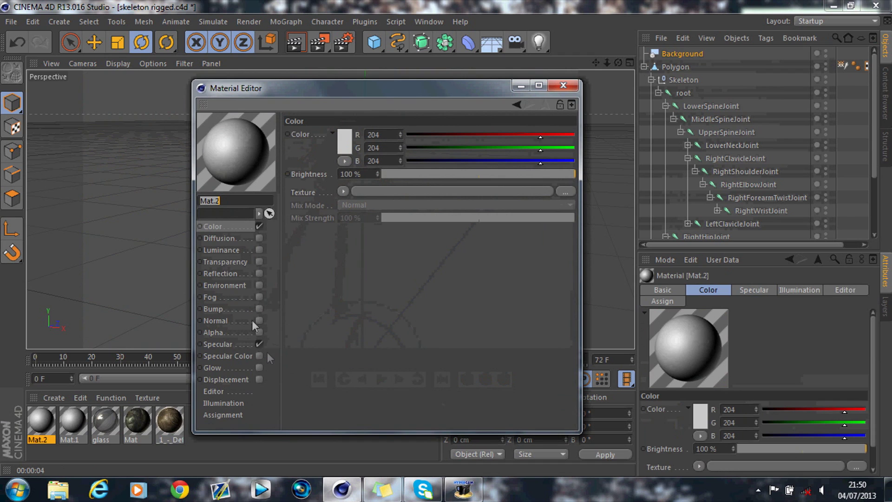
pyautogui.click(260, 345)
pyautogui.moveTo(540, 148); pyautogui.dragTo(609, 151)
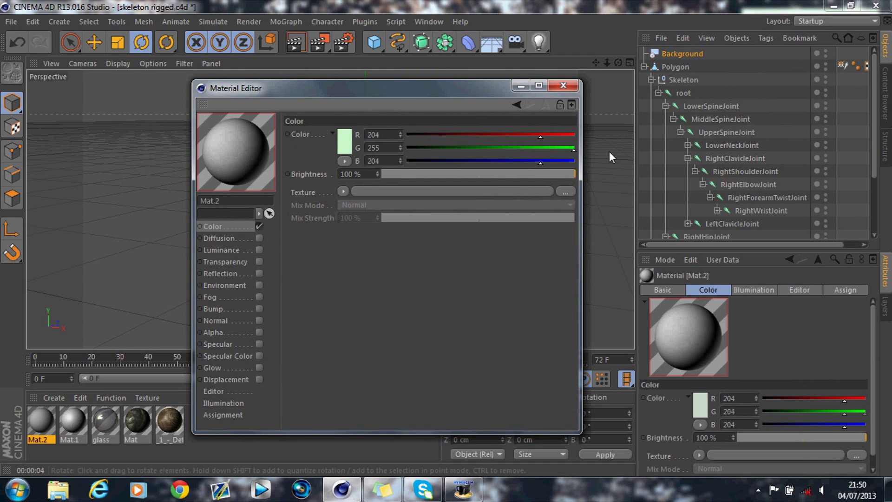
pyautogui.click(475, 161)
pyautogui.moveTo(475, 159); pyautogui.dragTo(399, 154)
pyautogui.moveTo(541, 136); pyautogui.dragTo(402, 135)
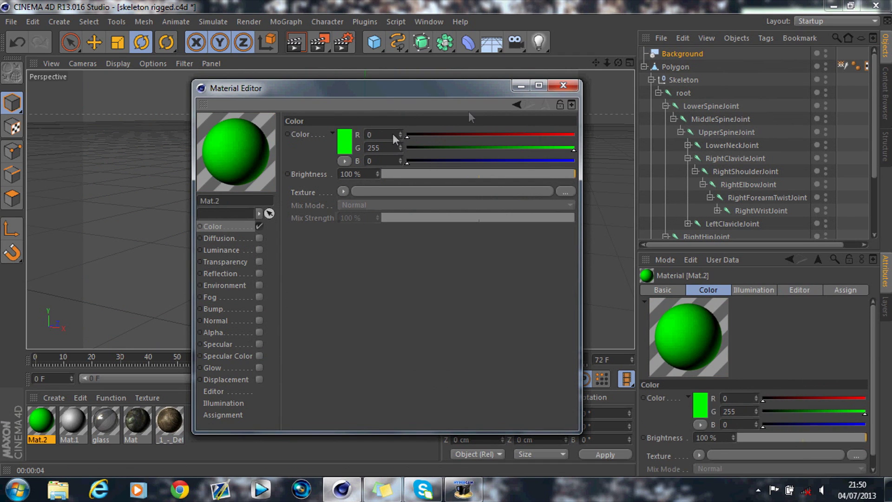
pyautogui.click(552, 86)
pyautogui.moveTo(53, 421); pyautogui.dragTo(698, 53)
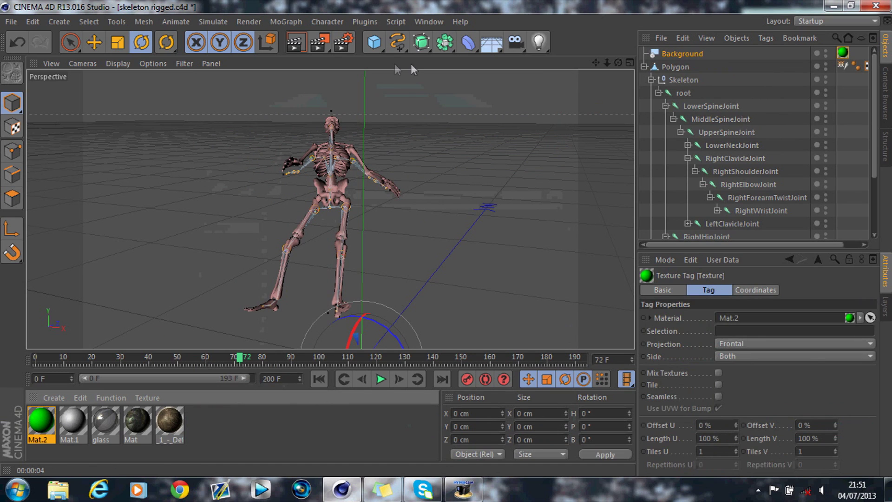
# Step: Render the active viewport to preview the skeleton against the flat green background
pyautogui.click(299, 43)
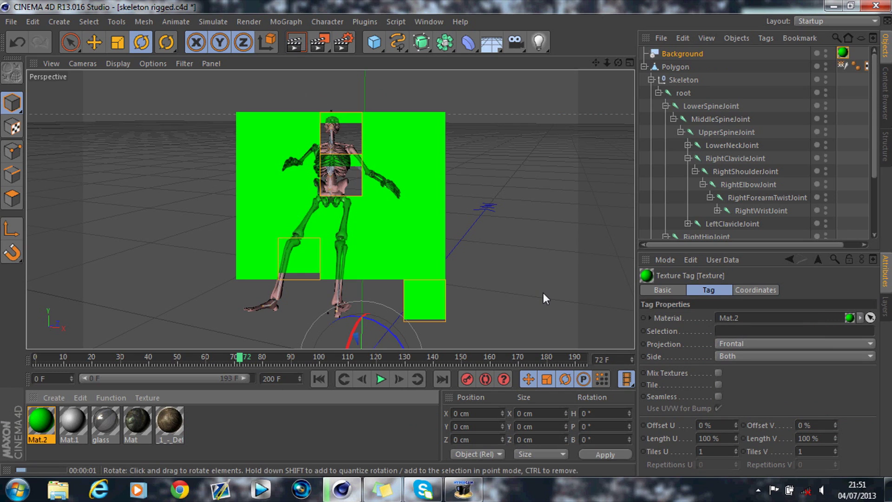